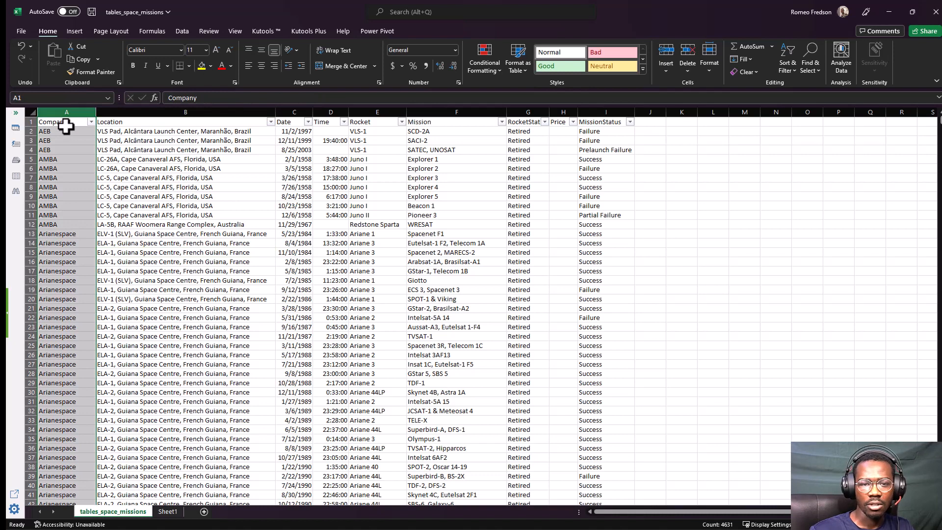
Remove the filter from the header row of the space missions data.
left_click(66, 126)
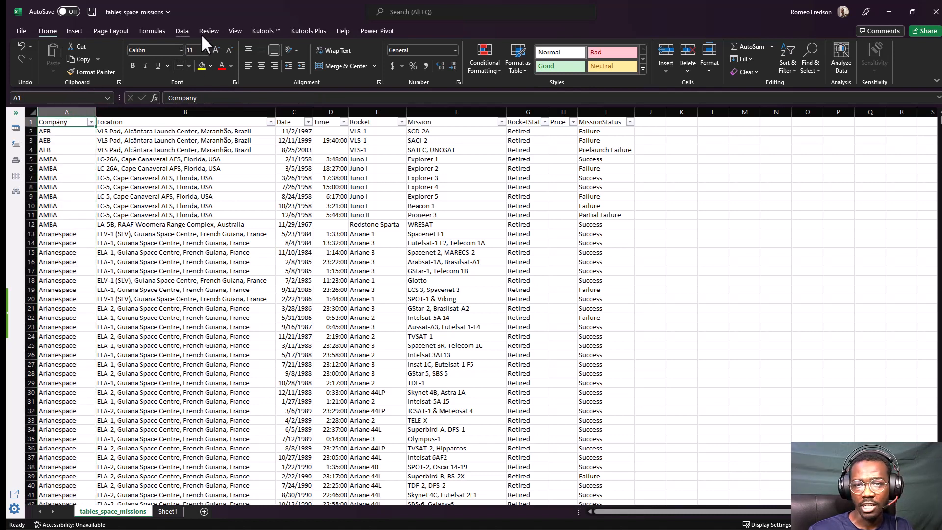
left_click(423, 55)
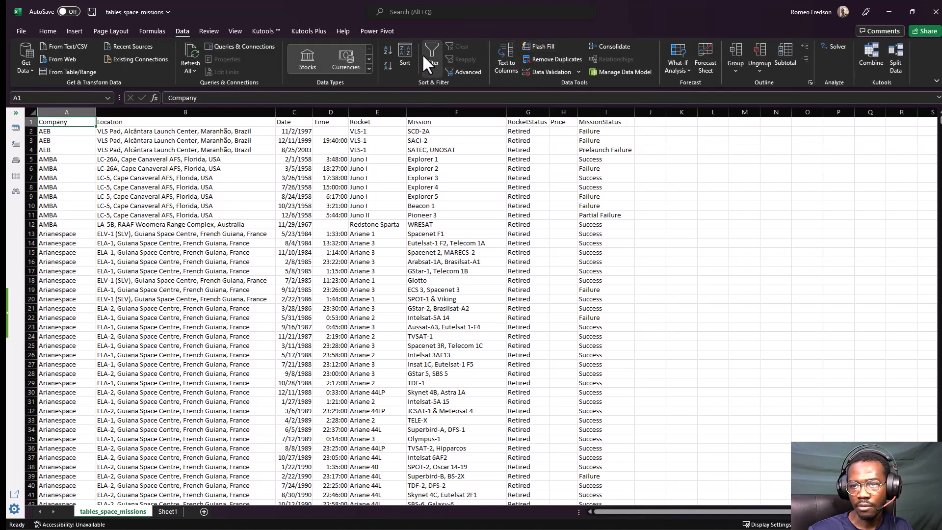
left_click(149, 211)
left_click(51, 31)
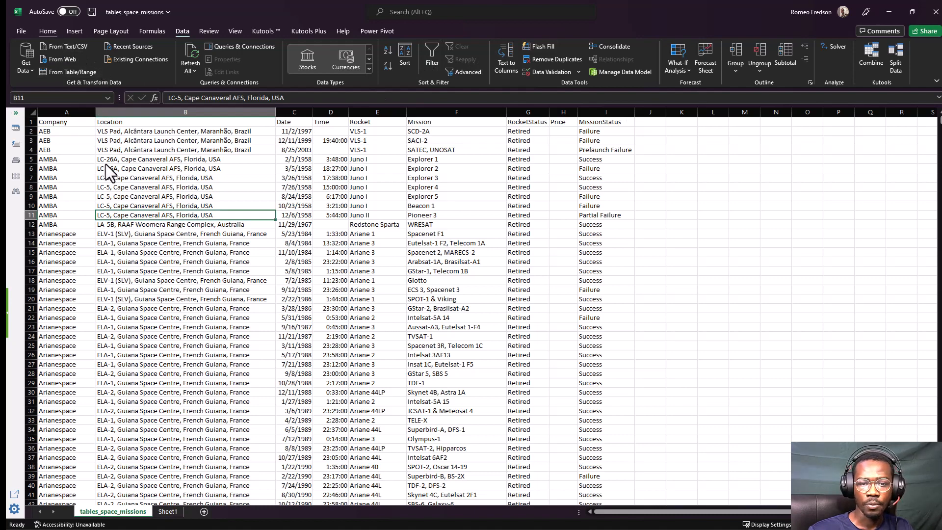
Enlarge the sheet view and examine each column header in row 1 from Company through MissionStatus.
left_click(31, 121)
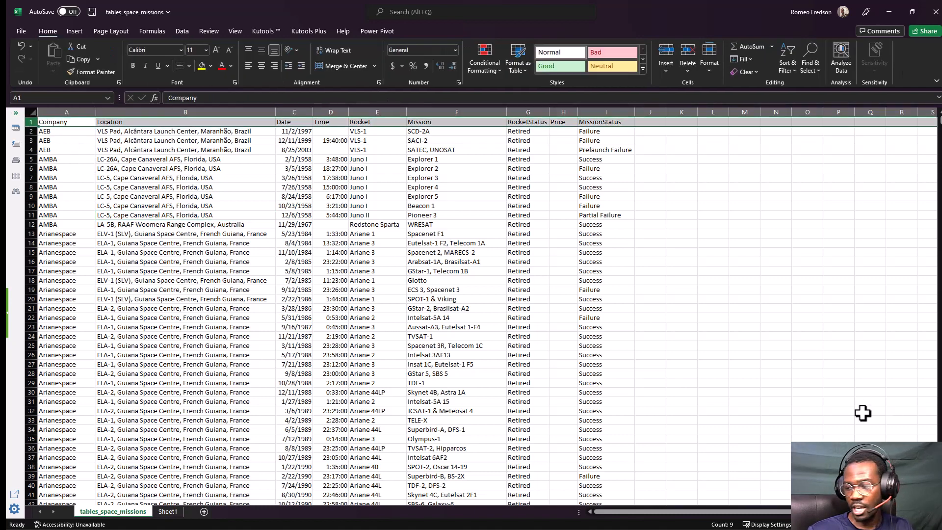
left_click(919, 524)
left_click(918, 525)
left_click(254, 304)
left_click(78, 125)
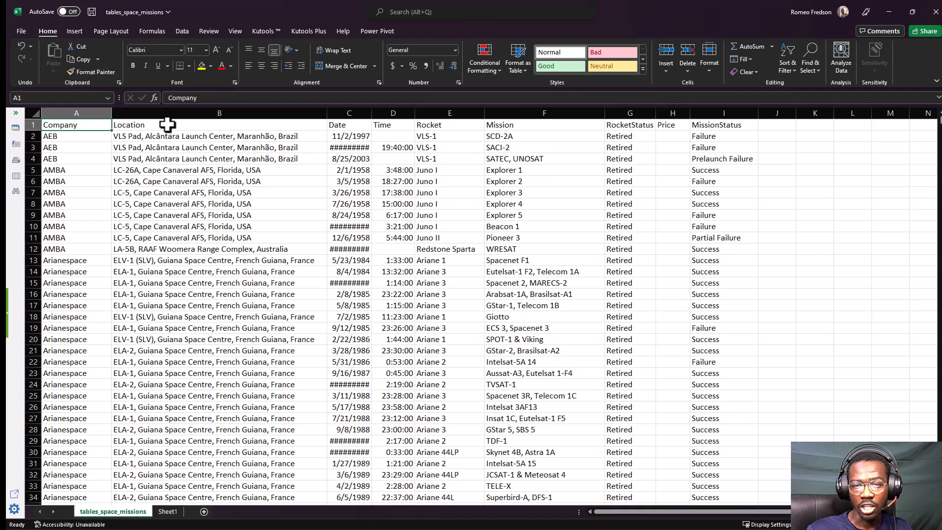
left_click(168, 125)
left_click(345, 124)
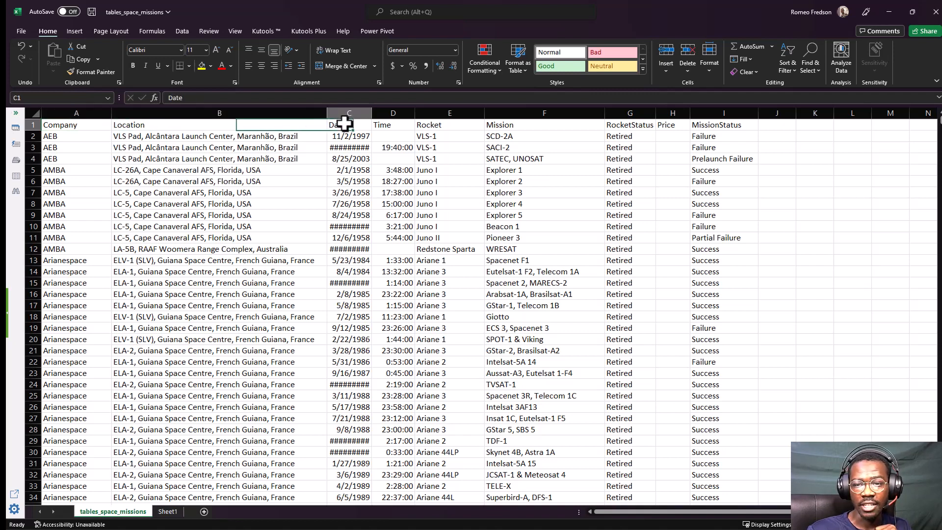
left_click(386, 125)
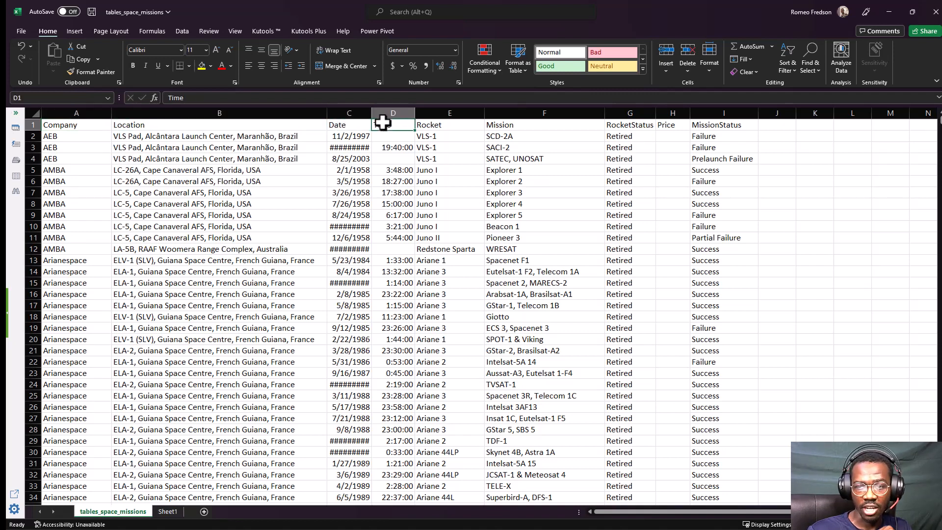
left_click(448, 126)
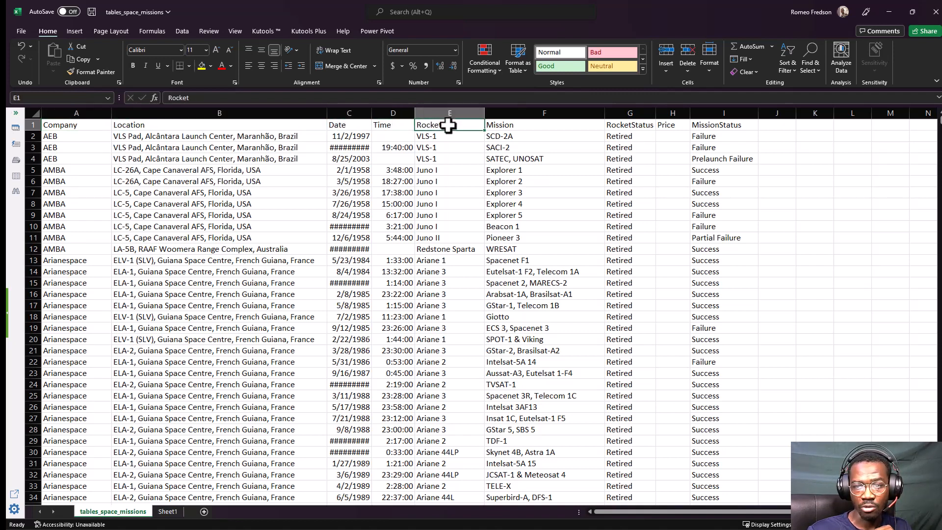
left_click(510, 123)
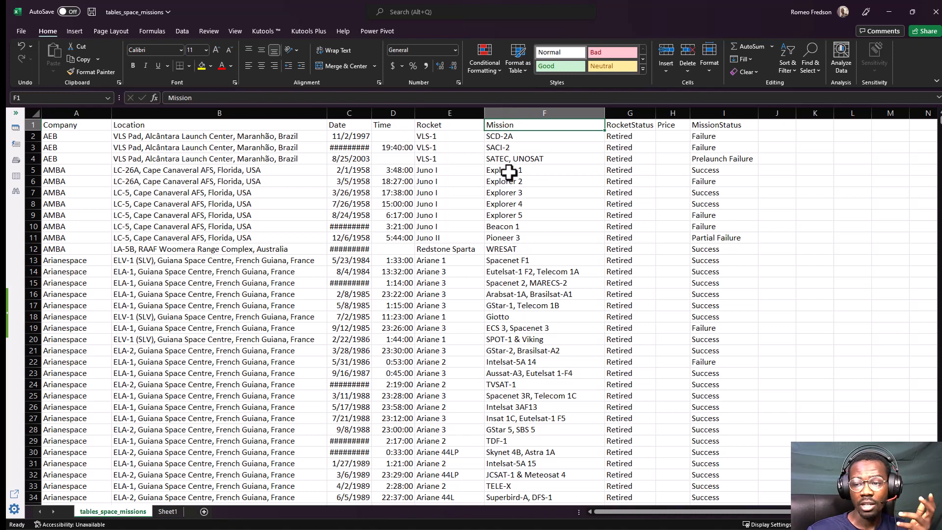
left_click(504, 237)
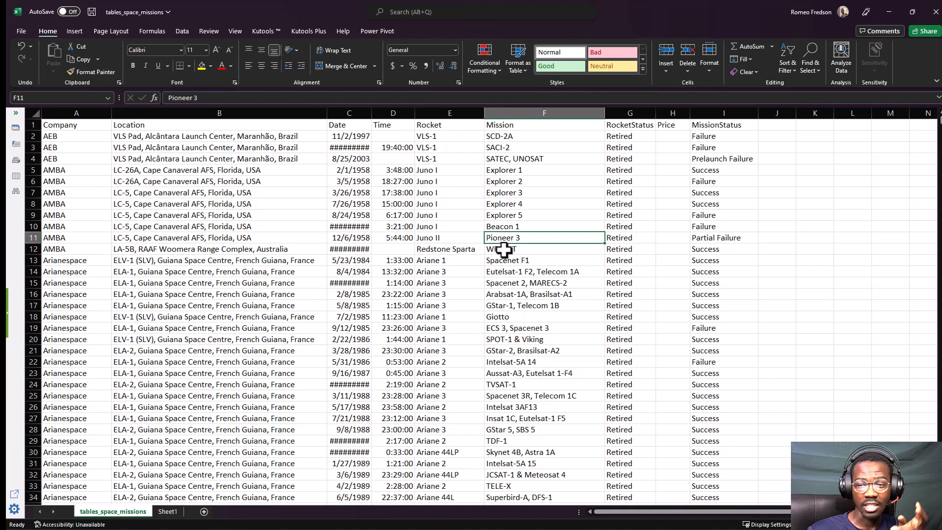
left_click(629, 112)
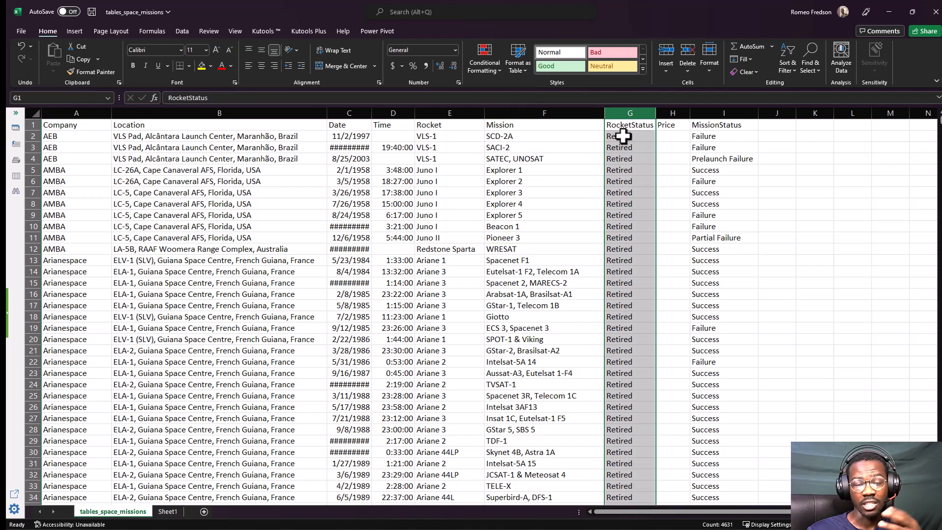
left_click(668, 113)
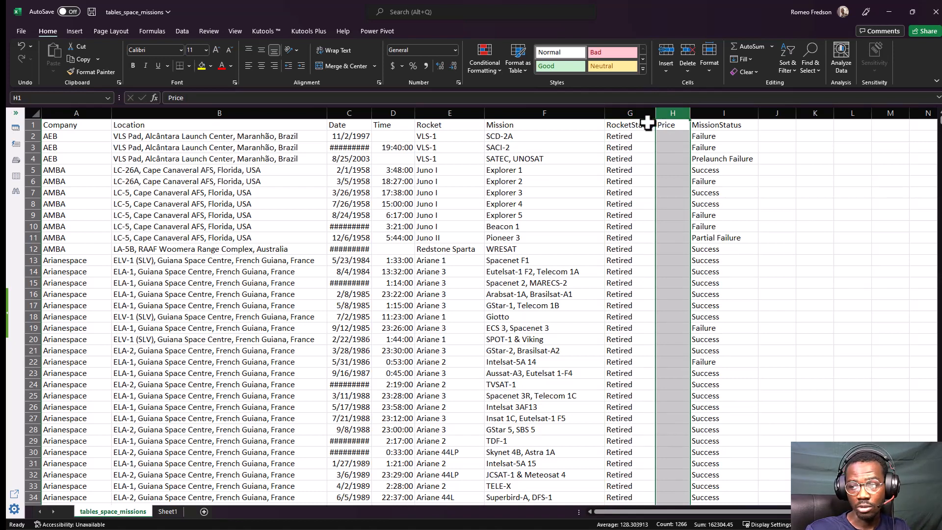
left_click(715, 113)
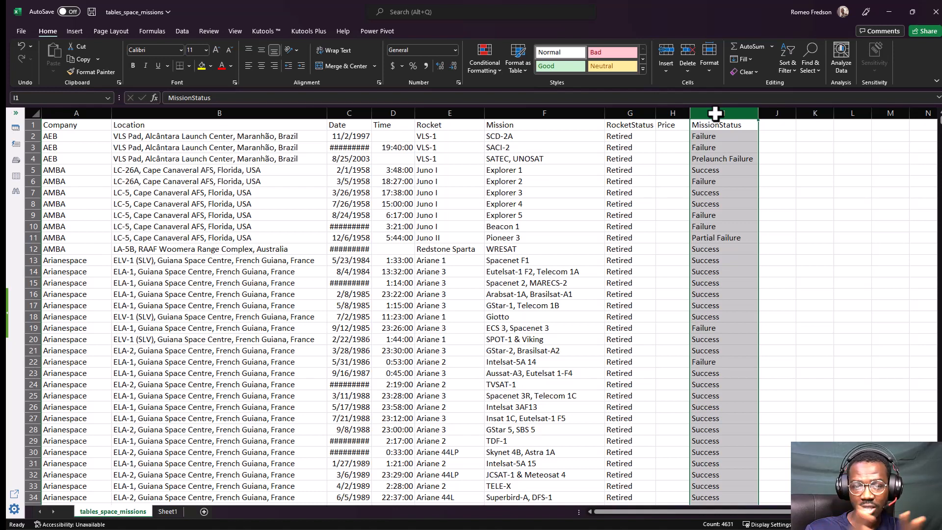
Select all the data columns from Company through MissionStatus to view the dataset's full width.
left_click(211, 227)
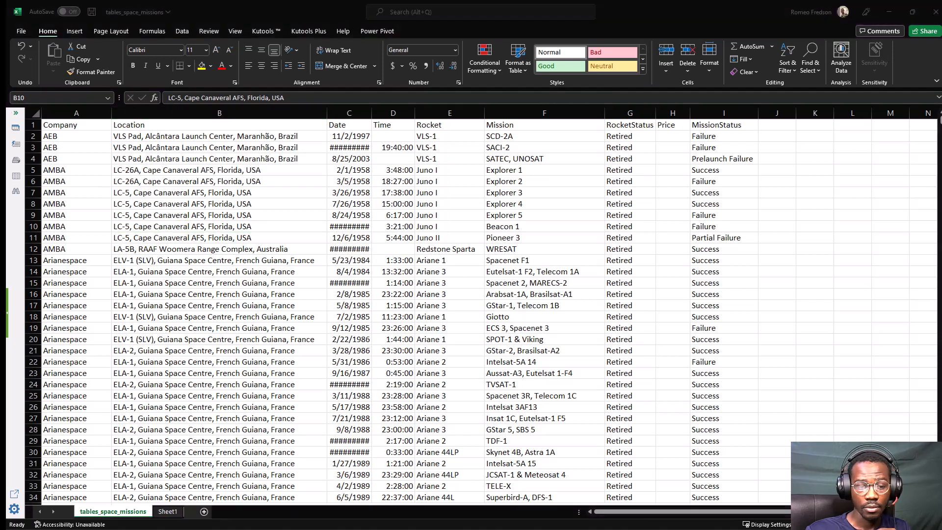
left_click(109, 191)
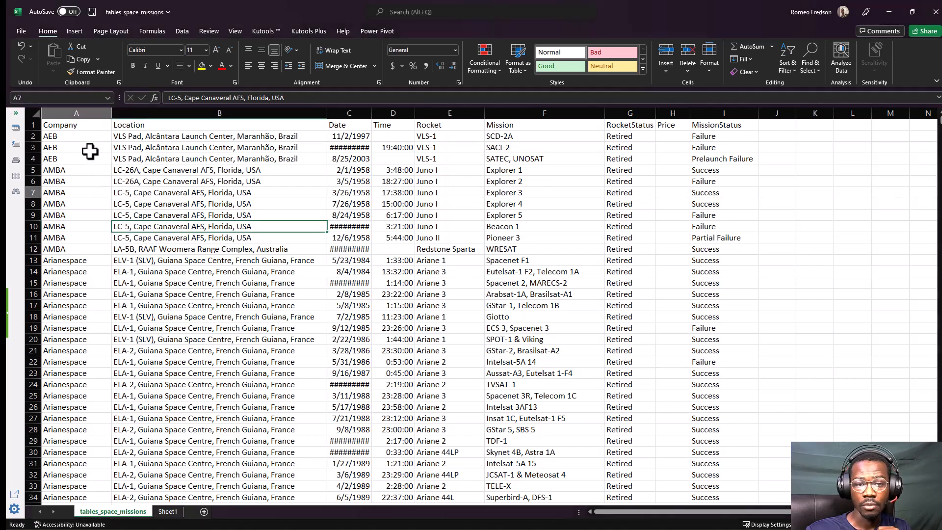
left_click_drag(74, 114, 732, 127)
left_click(614, 196)
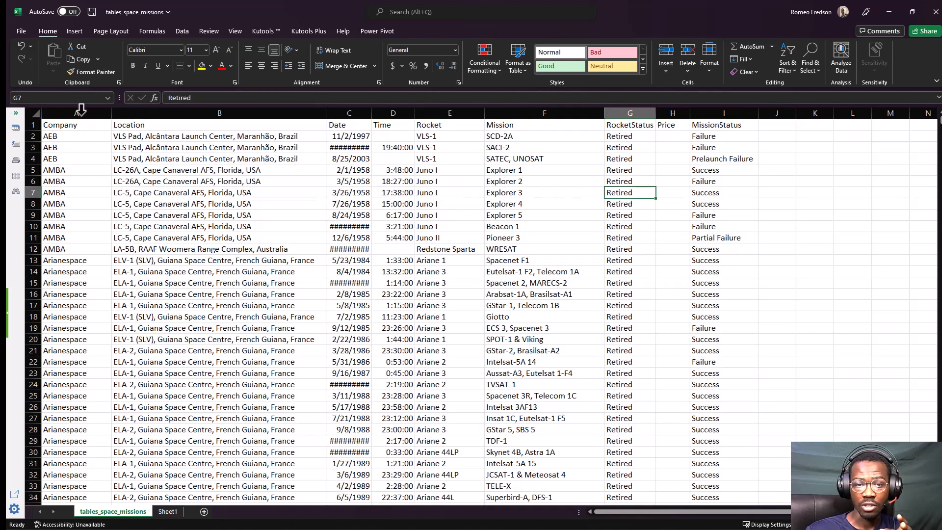
left_click_drag(75, 108, 696, 121)
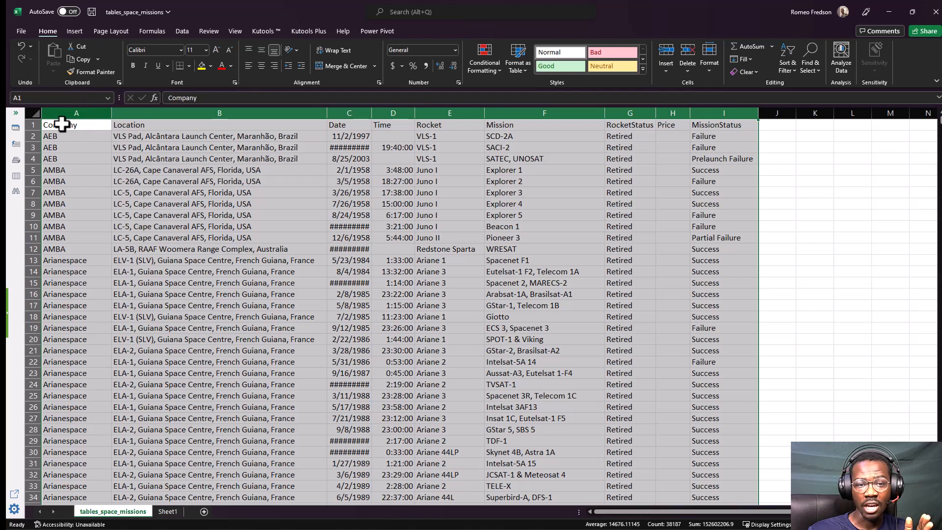
left_click(727, 107)
Jump to the last filled cell of the MissionStatus column and check its cell reference.
left_click(718, 135)
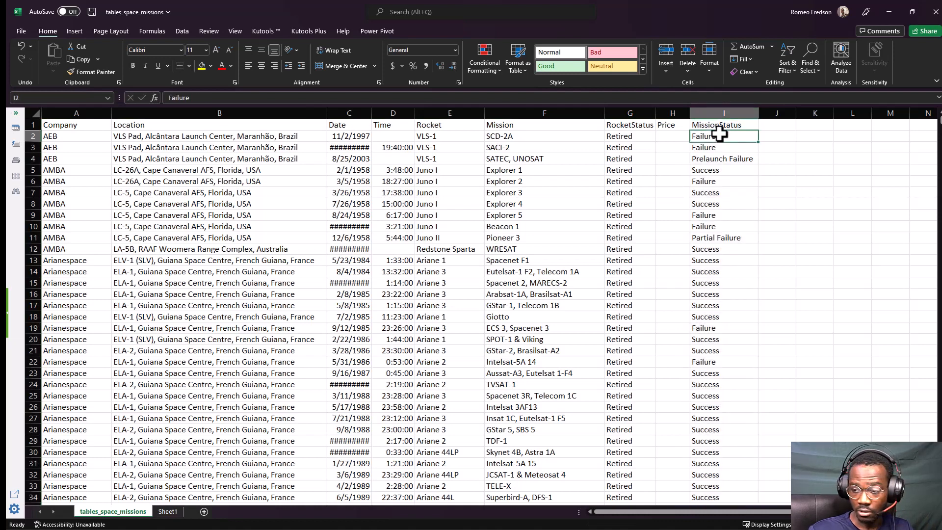
key("ctrl+Down")
scroll(532, 453, "down", 2)
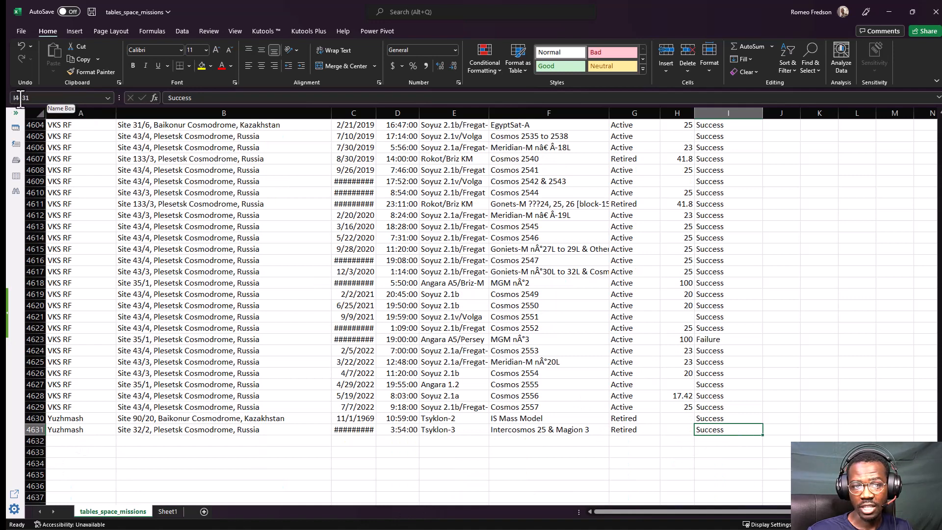
left_click(17, 98)
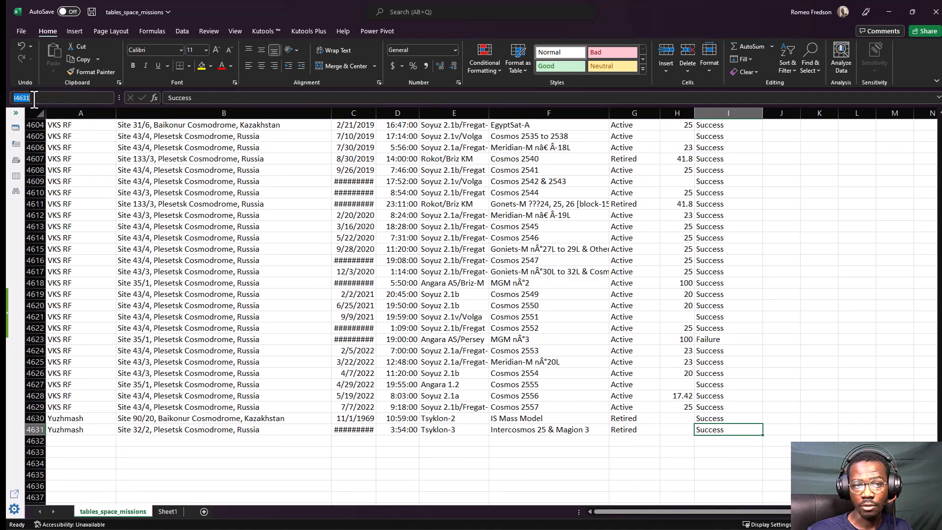
left_click(142, 203)
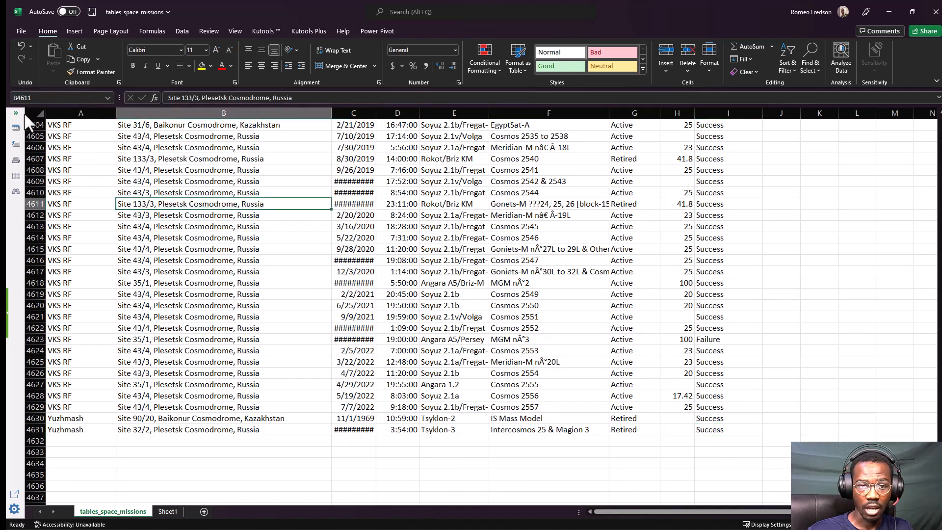
left_click(698, 429)
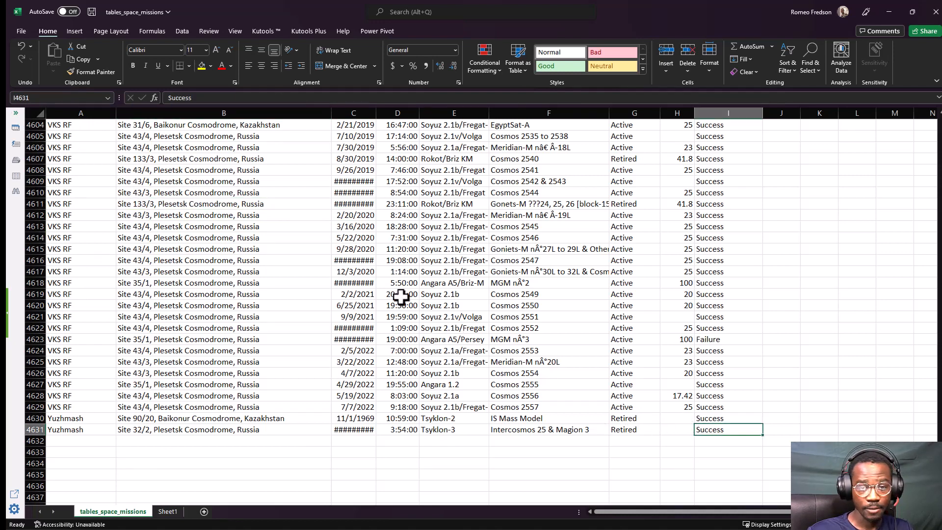
left_click_drag(44, 72, 98, 35)
mouse_move(9, 87)
left_mouse_down()
mouse_move(15, 108)
mouse_move(80, 91)
mouse_move(14, 82)
left_mouse_up()
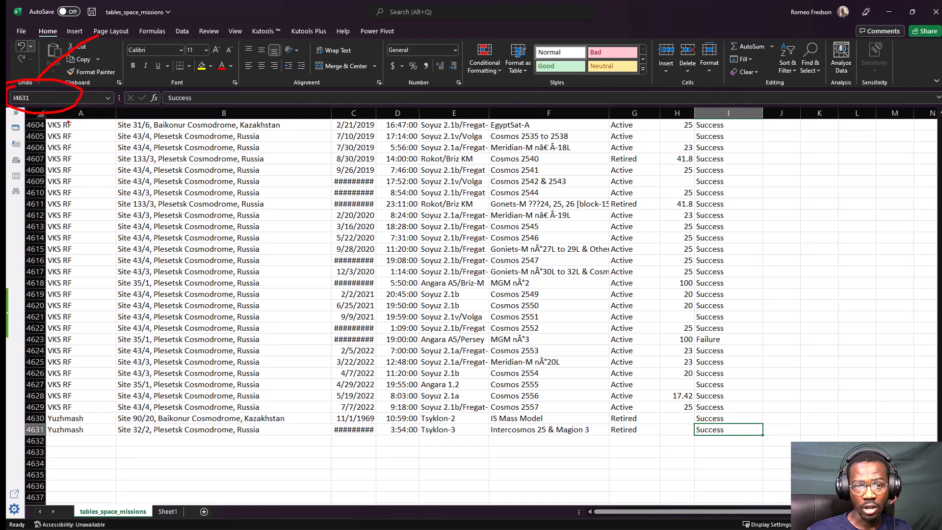
Go back to the Company header and move from there to the last filled cell of the whole dataset.
left_click(67, 124)
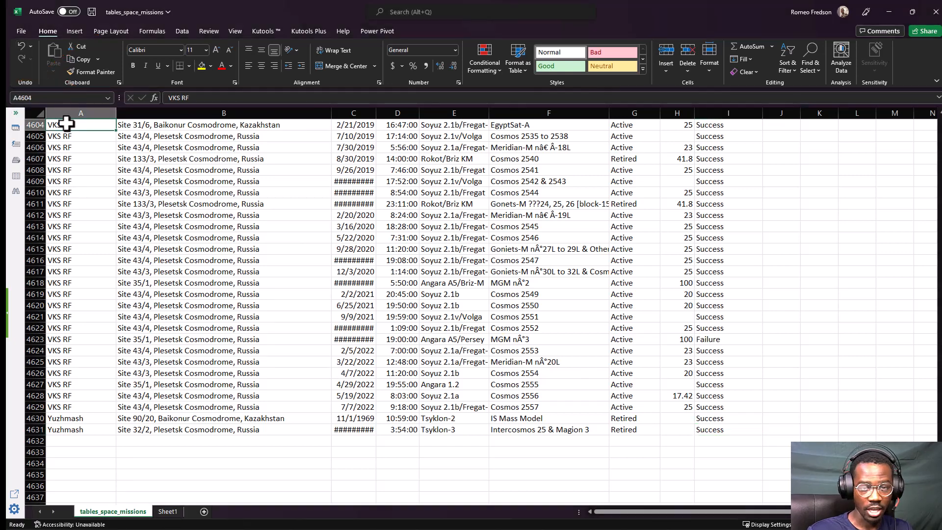
key("ctrl+Up")
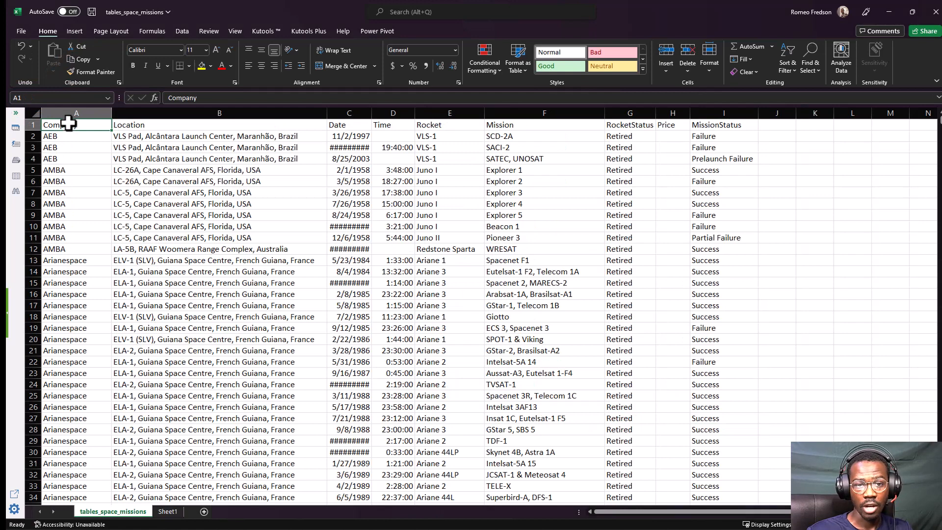
key("ctrl+Down")
key("ctrl+Right")
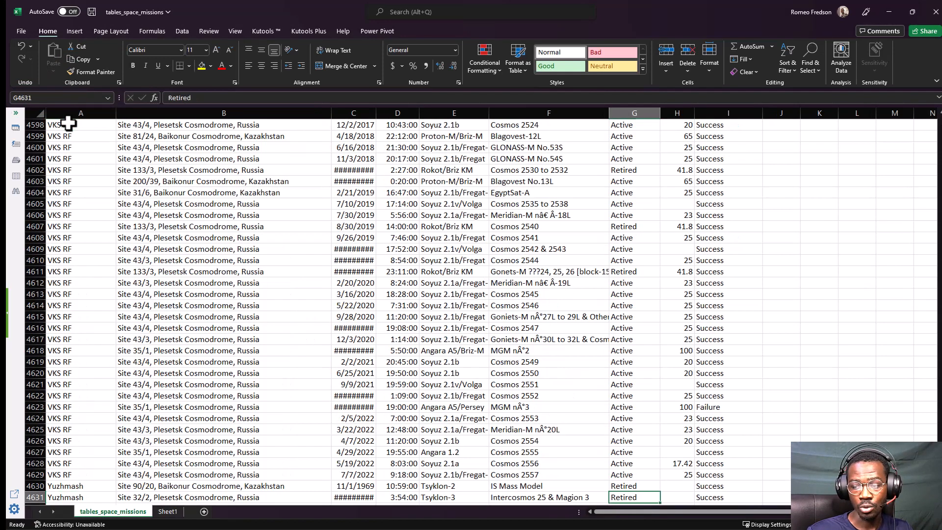
key("ctrl+Right")
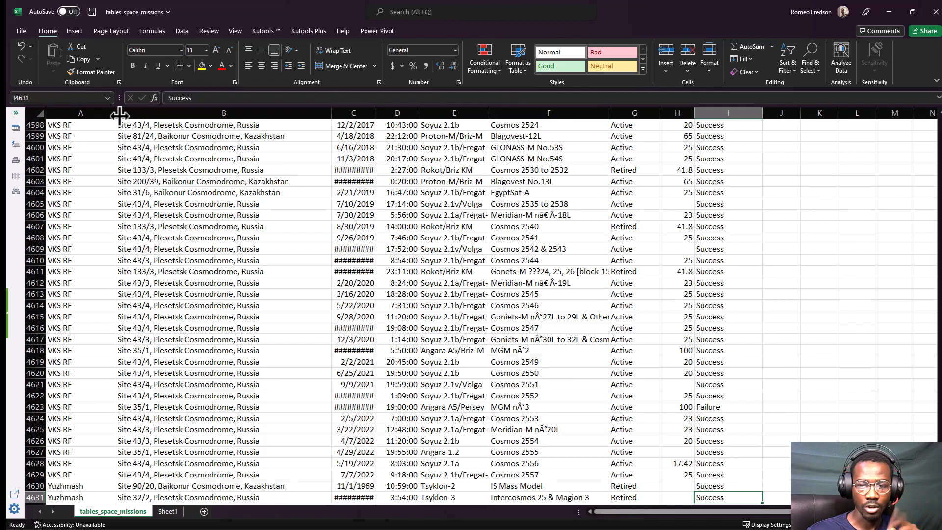
Look through the final rows of the dataset and return to the Company header in cell A1.
left_click(344, 295)
scroll(344, 300, "up", 1)
scroll(343, 301, "up", 2)
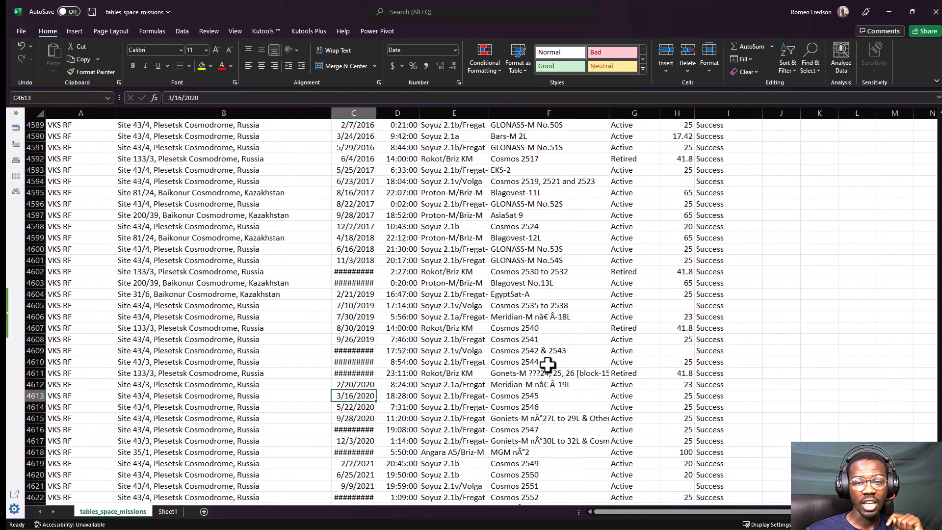
left_click(272, 287)
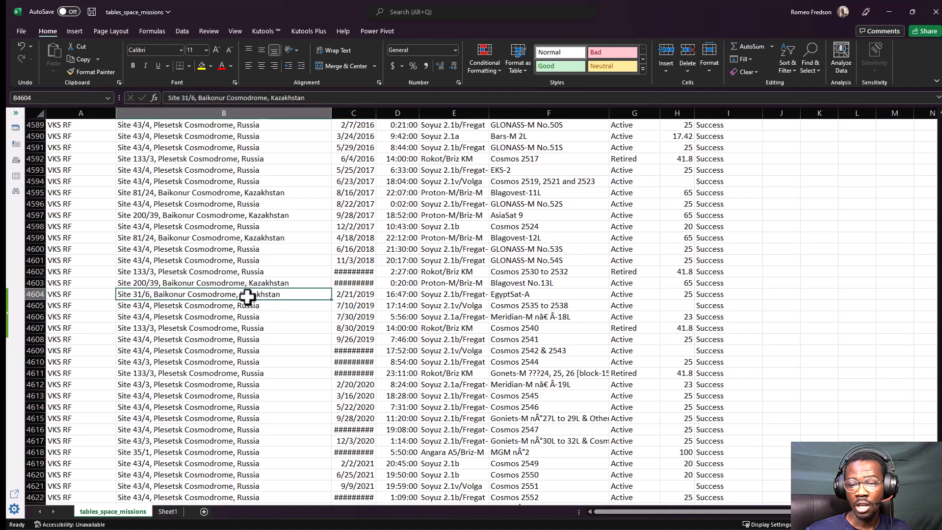
left_click(93, 285)
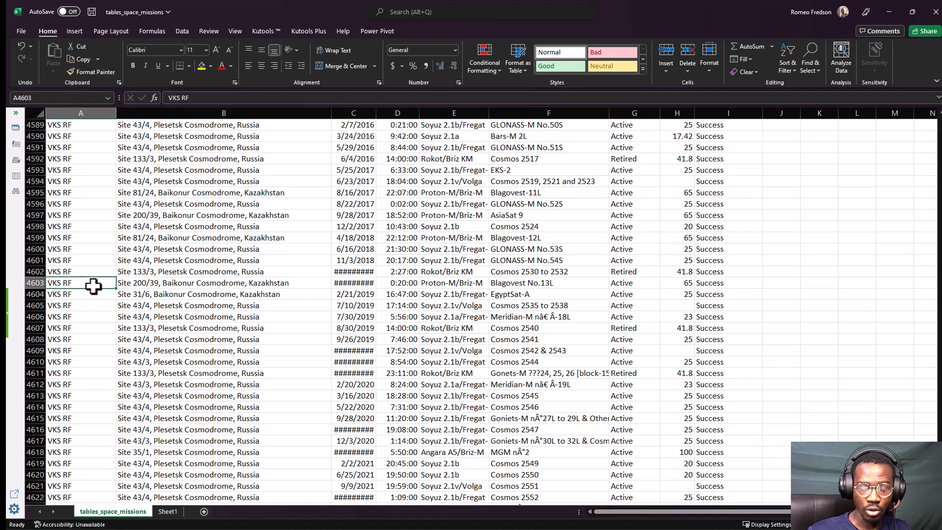
key("ctrl+Up")
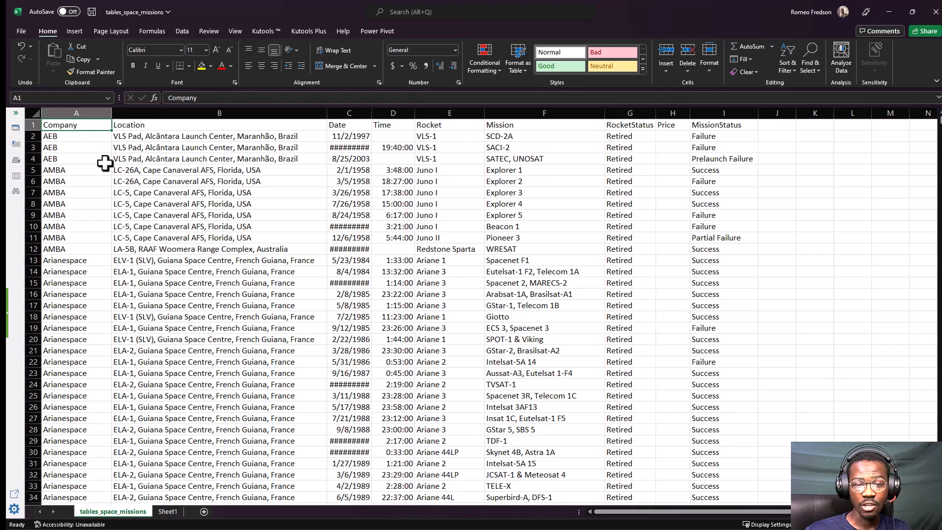
Try to flash-fill the Company column from cell A2 and reselect the Company header cell.
left_click(132, 163)
left_click(76, 134)
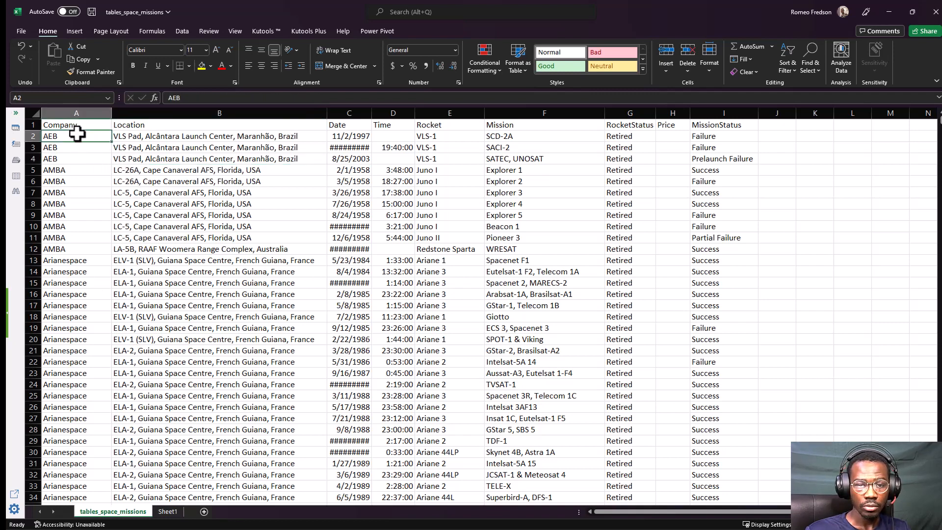
key("ctrl+e")
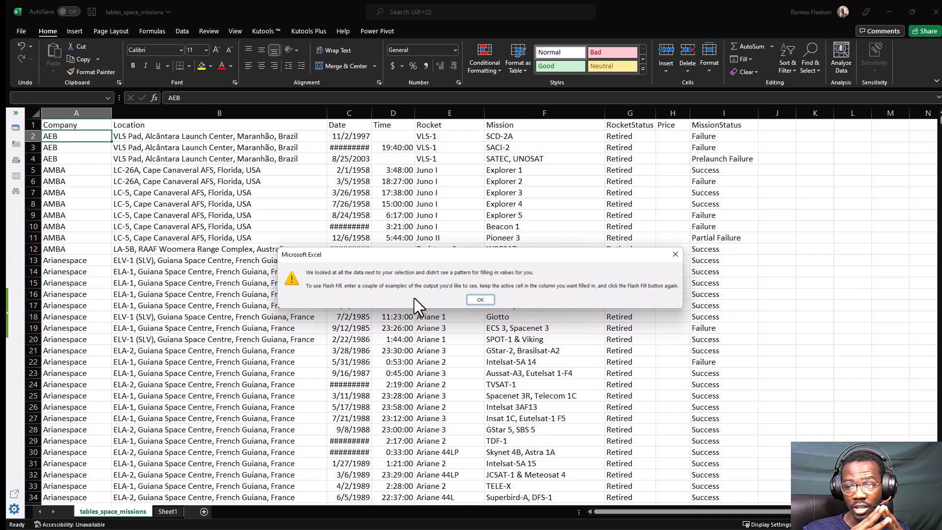
left_click(475, 301)
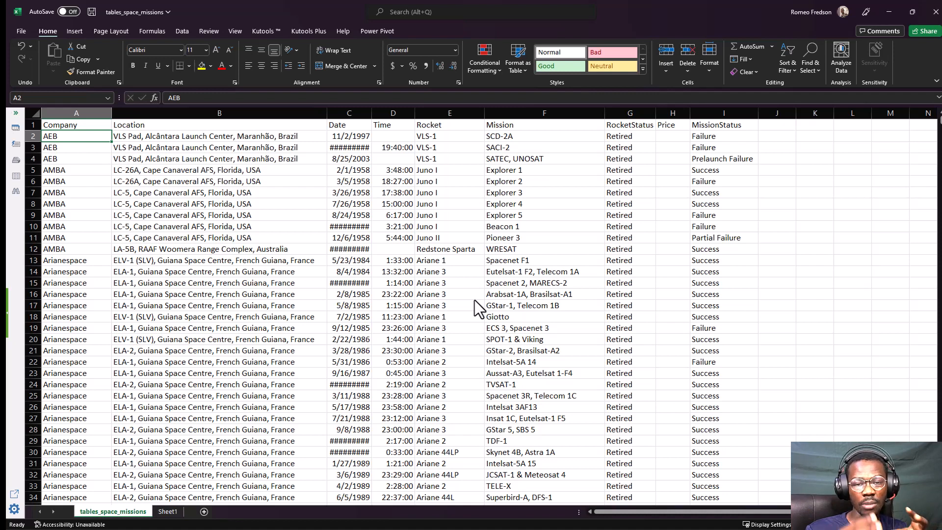
left_click(74, 124)
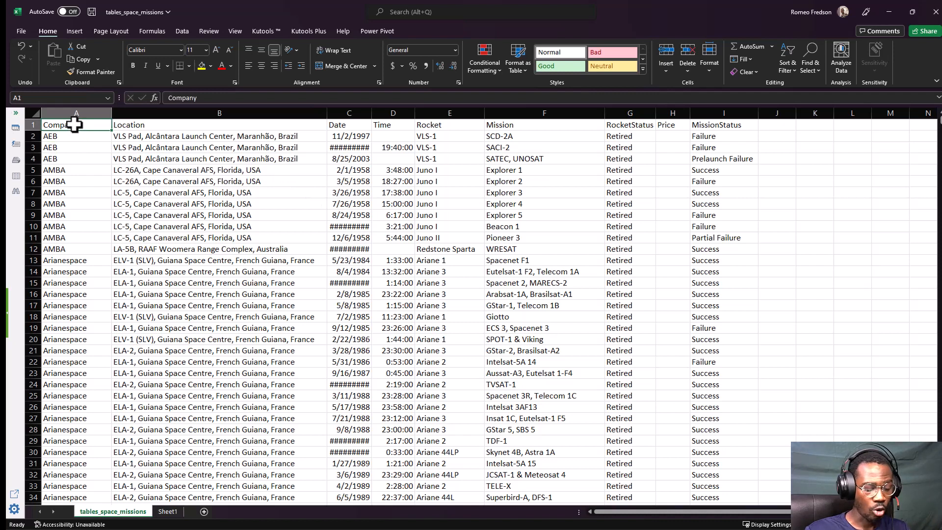
key("ctrl+t")
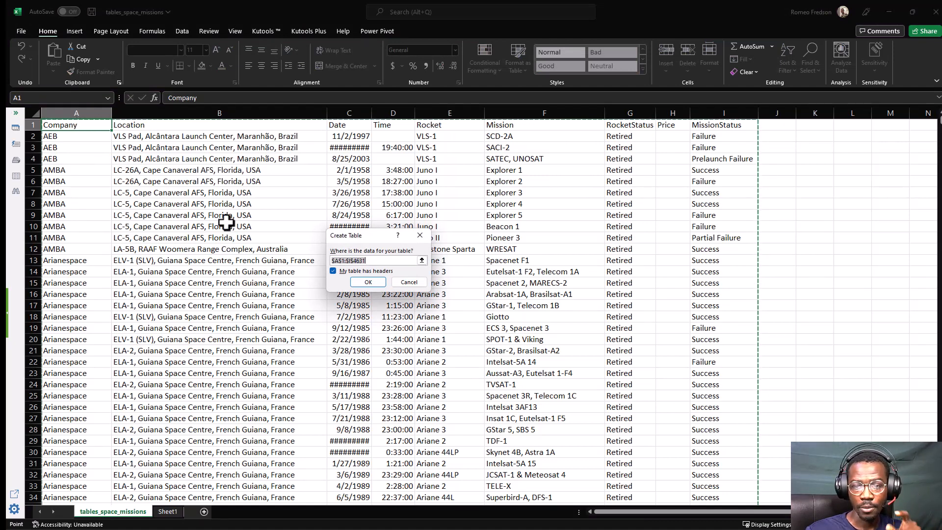
left_click(403, 281)
left_click(52, 147)
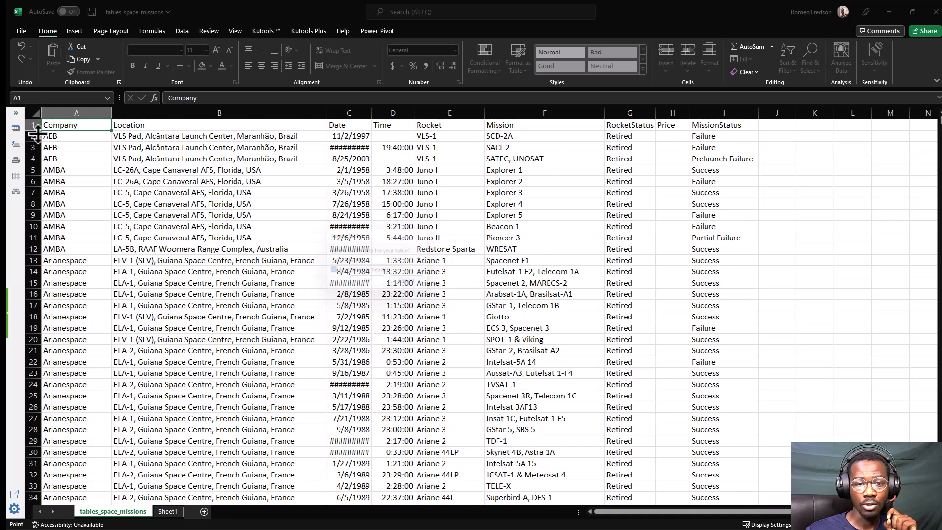
Convert the space missions dataset, range $A$1:$I$4631, into a table with headers, starting from a cell in the Location column.
left_click(154, 171)
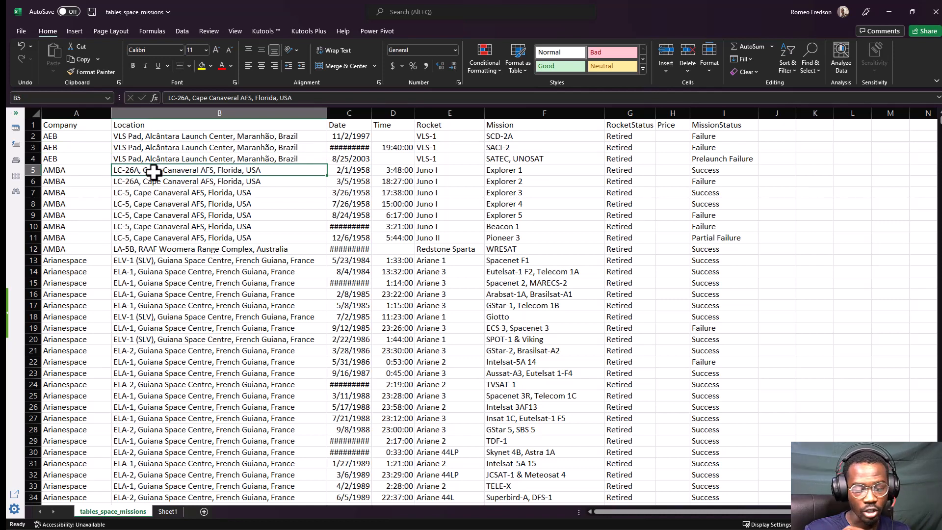
key("ctrl+t")
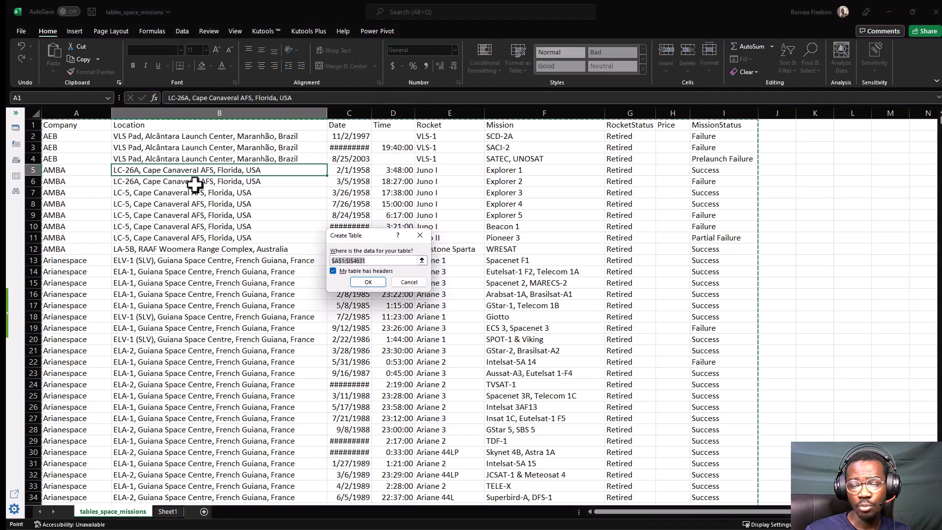
left_click_drag(359, 234, 243, 165)
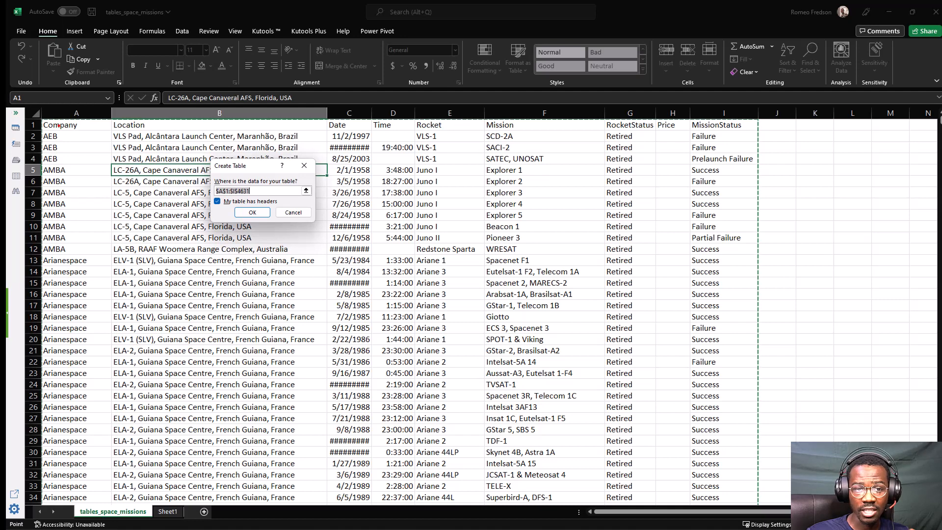
mouse_move(48, 124)
left_mouse_down()
mouse_move(746, 129)
mouse_move(772, 212)
mouse_move(780, 293)
mouse_move(803, 270)
left_mouse_up()
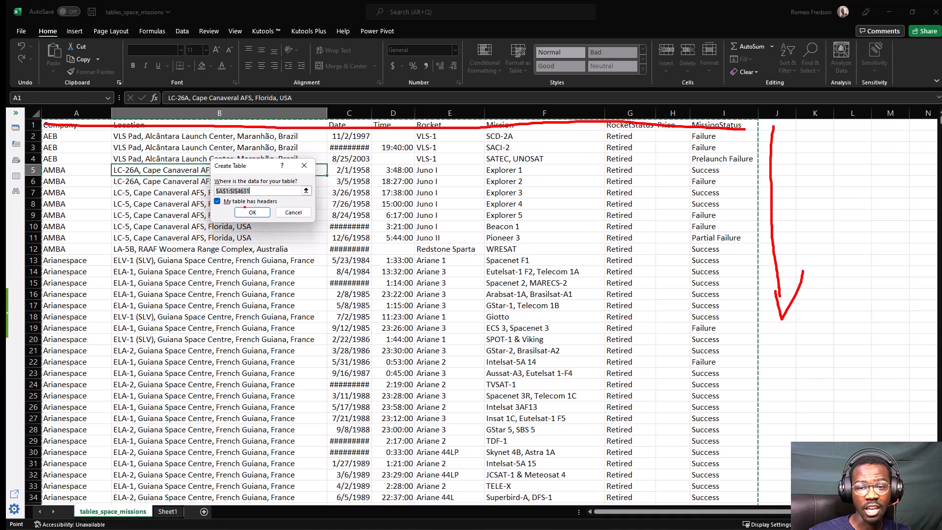
mouse_move(203, 206)
left_mouse_down()
mouse_move(233, 206)
mouse_move(220, 190)
mouse_move(204, 206)
left_mouse_up()
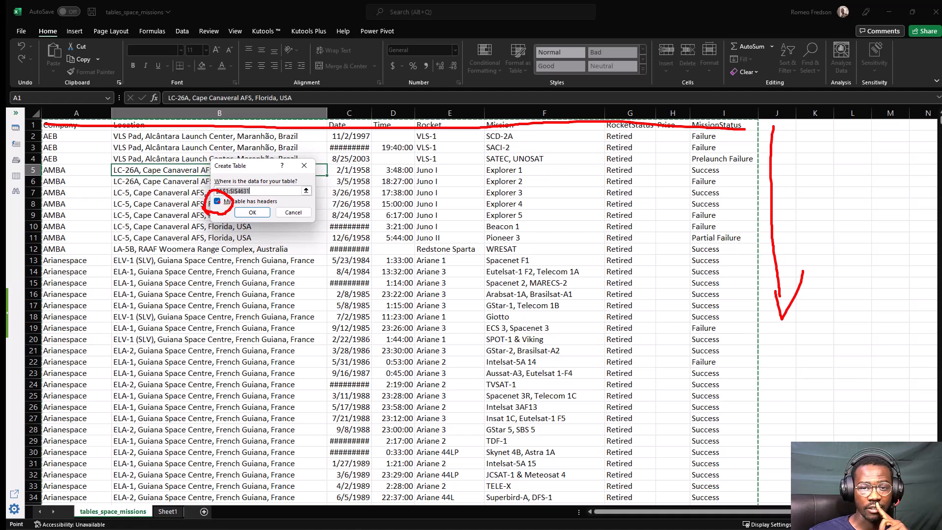
key("Escape")
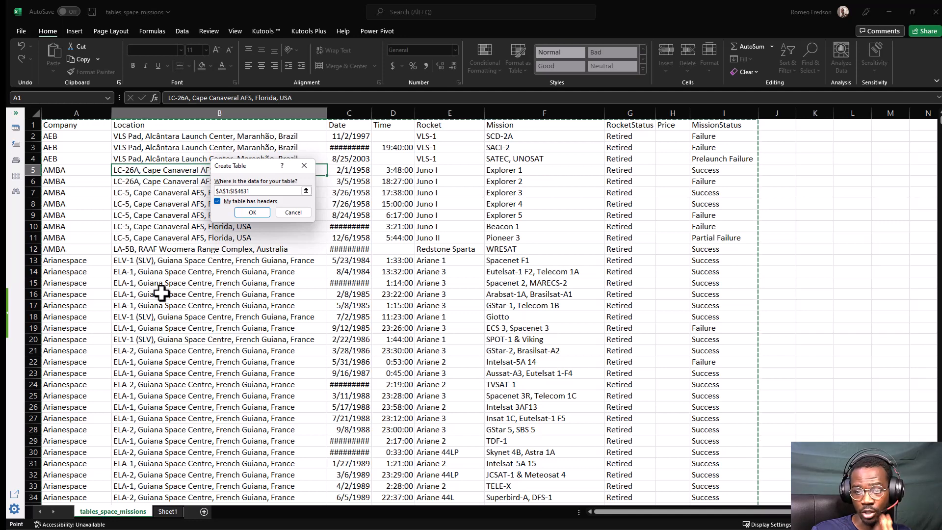
left_click(242, 212)
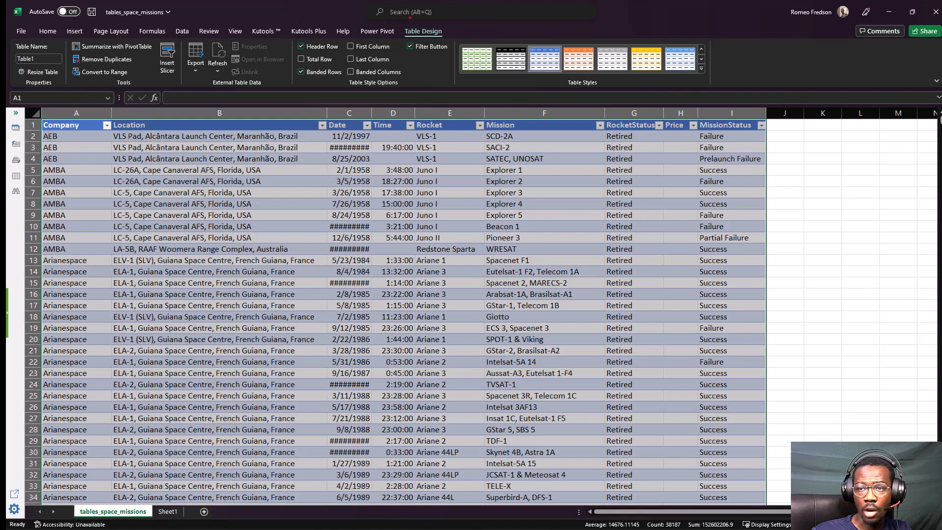
mouse_move(383, 38)
left_mouse_down()
mouse_move(426, 50)
mouse_move(453, 26)
mouse_move(396, 21)
left_mouse_up()
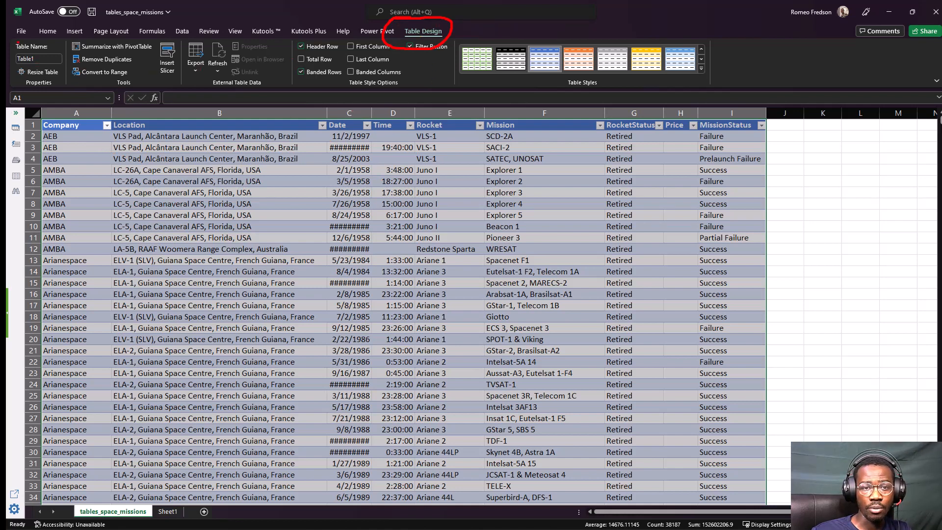
left_click_drag(35, 89, 273, 89)
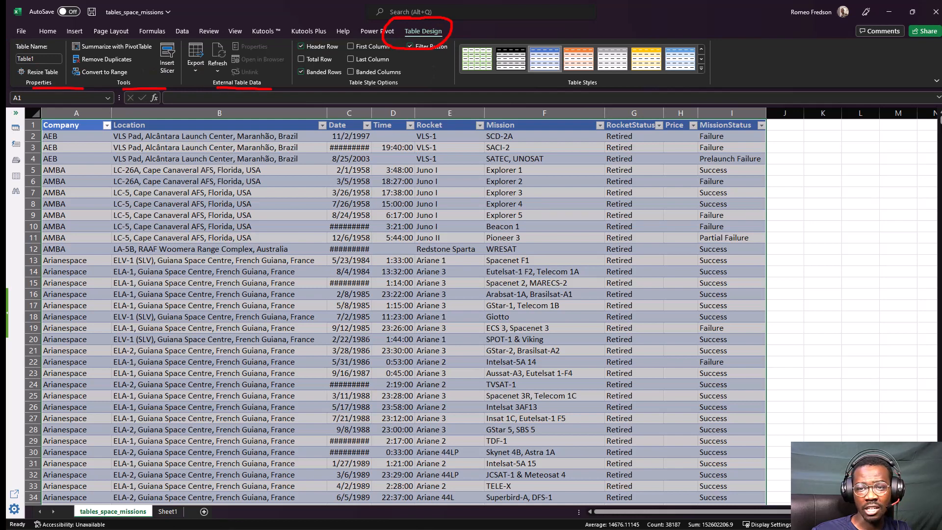
left_click_drag(335, 88, 398, 89)
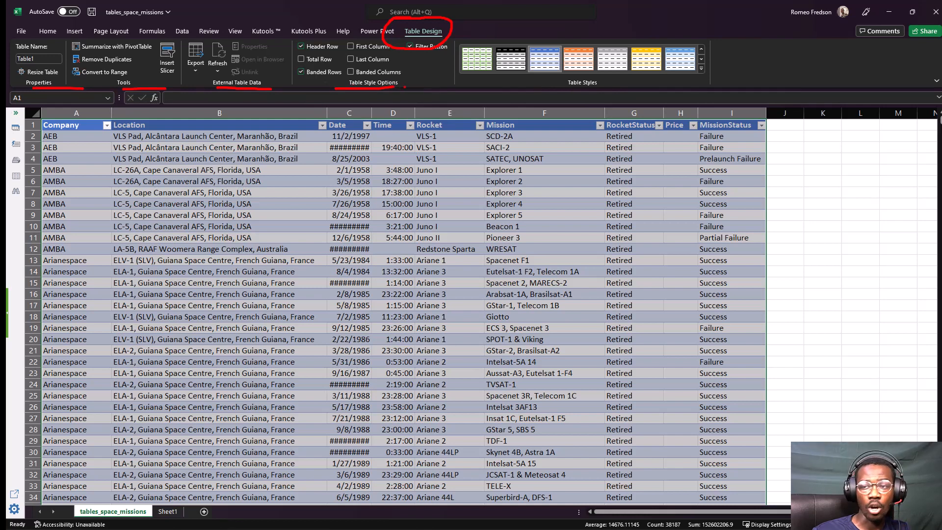
left_click_drag(568, 92, 614, 91)
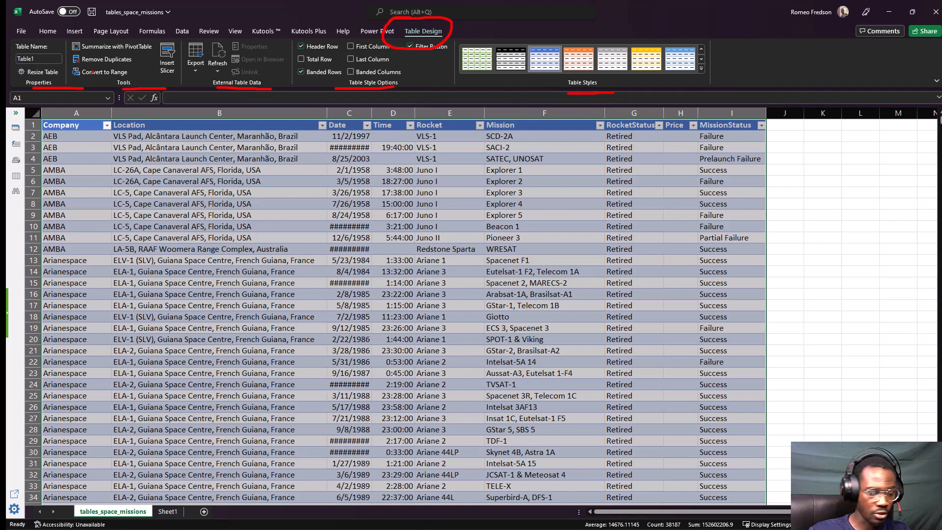
key("Escape")
left_click(390, 181)
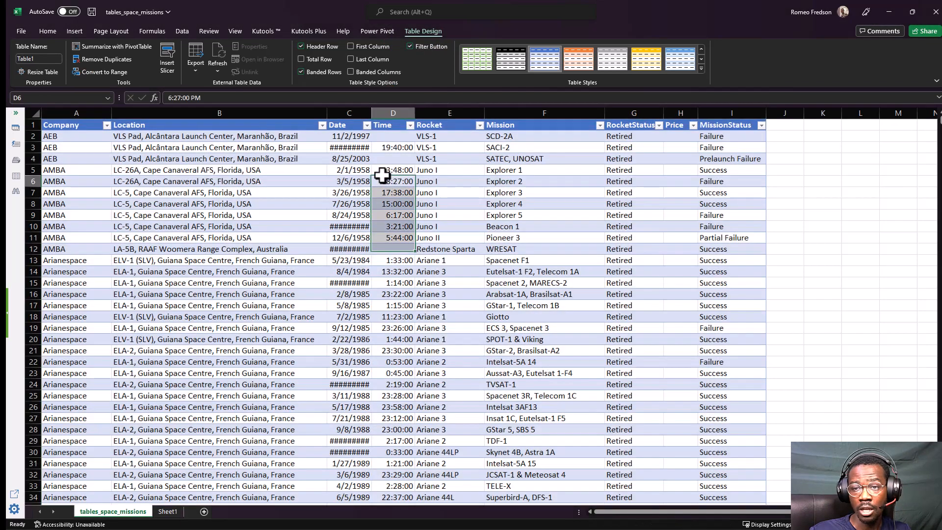
left_click(337, 146)
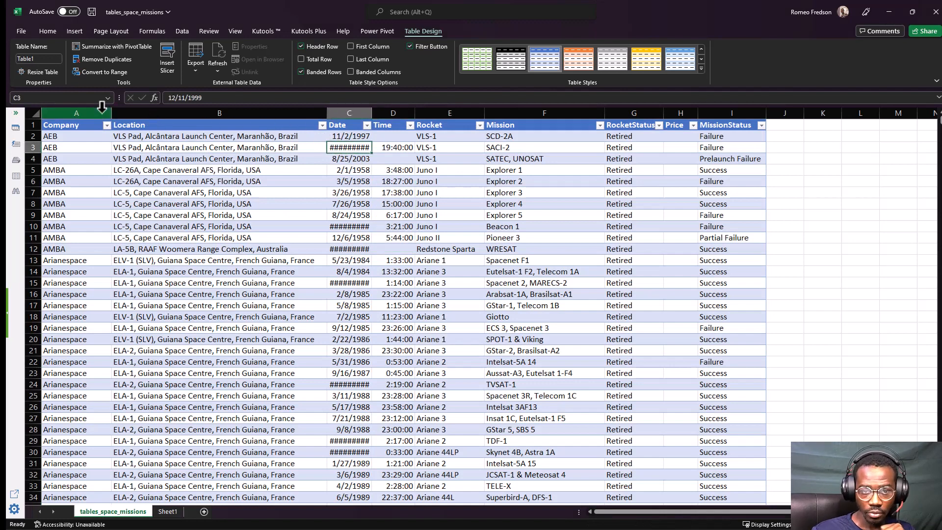
left_click(180, 155)
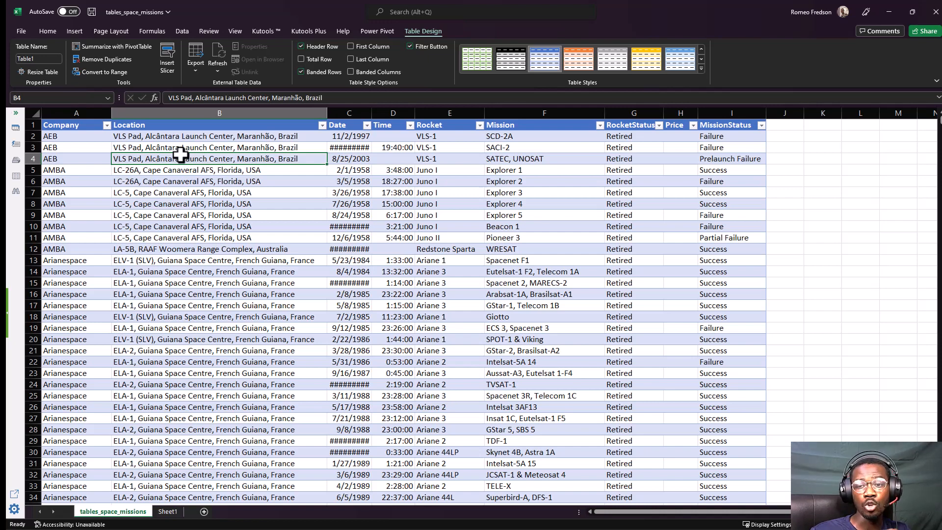
left_click(183, 190)
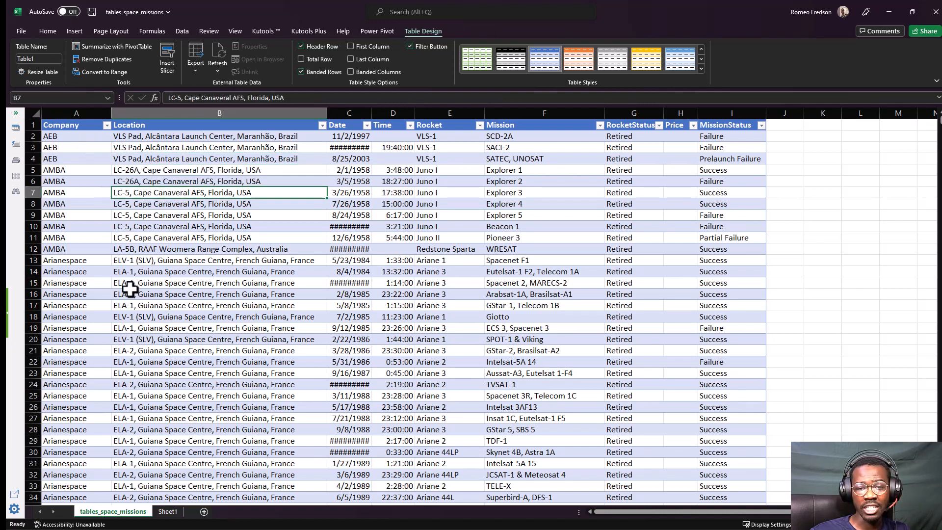
View the sort and filter options of the Company and Date columns, closing each without applying anything.
left_click(107, 125)
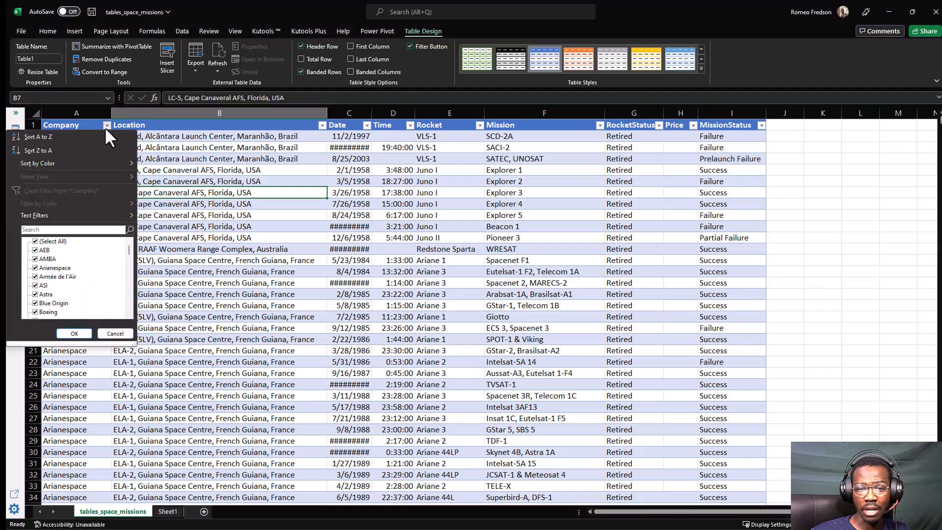
key("Escape")
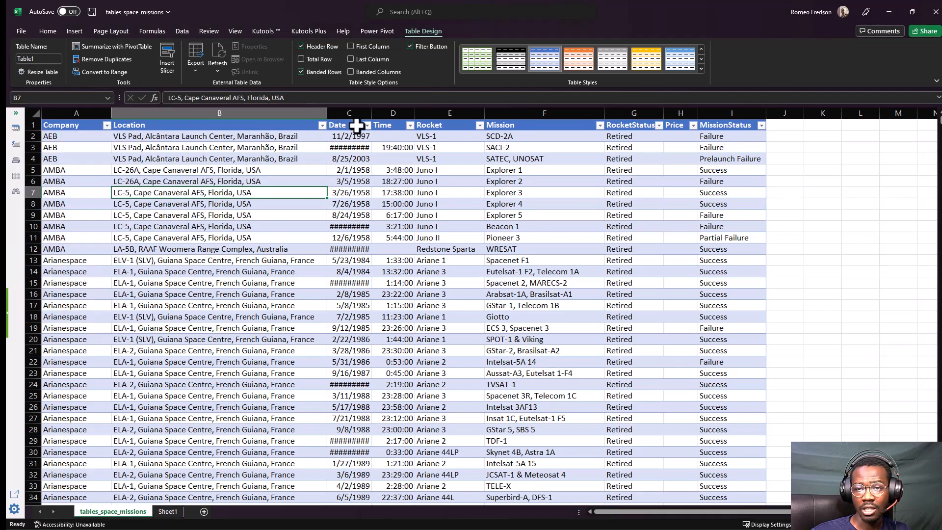
left_click(367, 126)
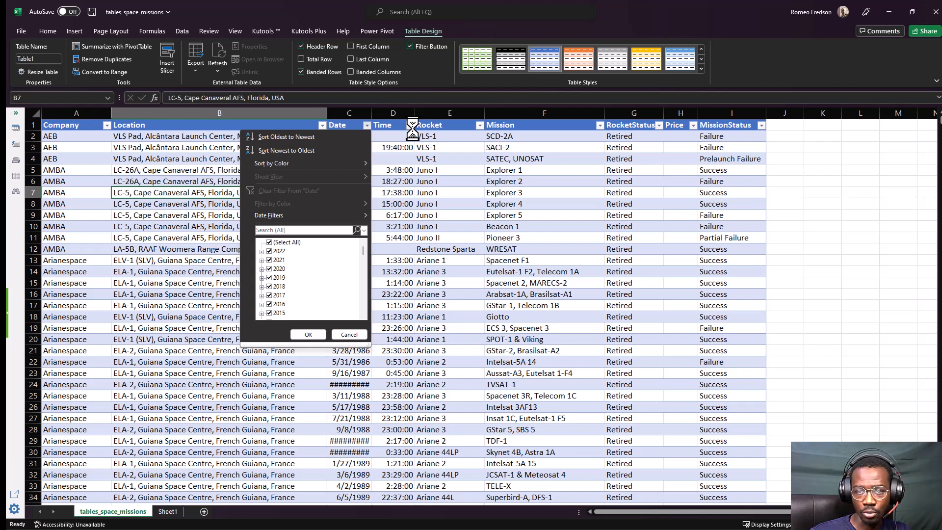
left_click(159, 168)
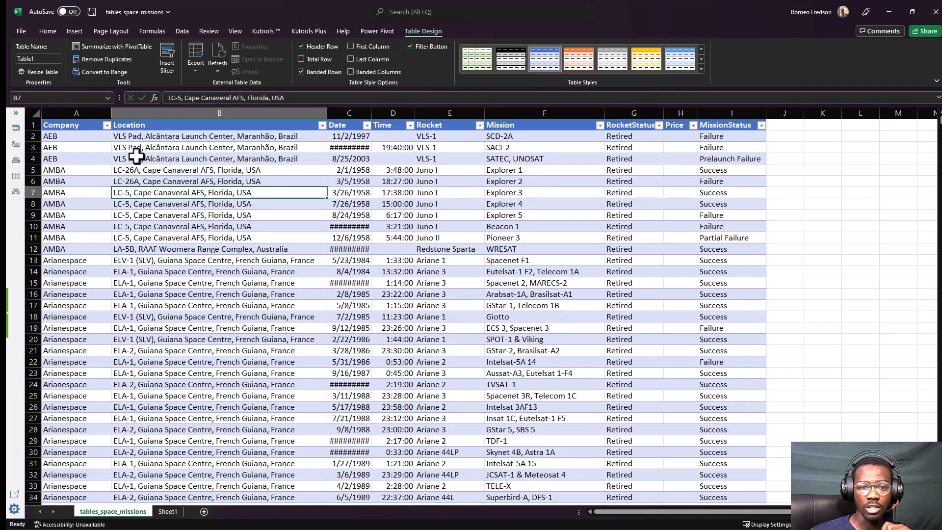
Sort the table by Company from Z to A.
left_click(86, 135)
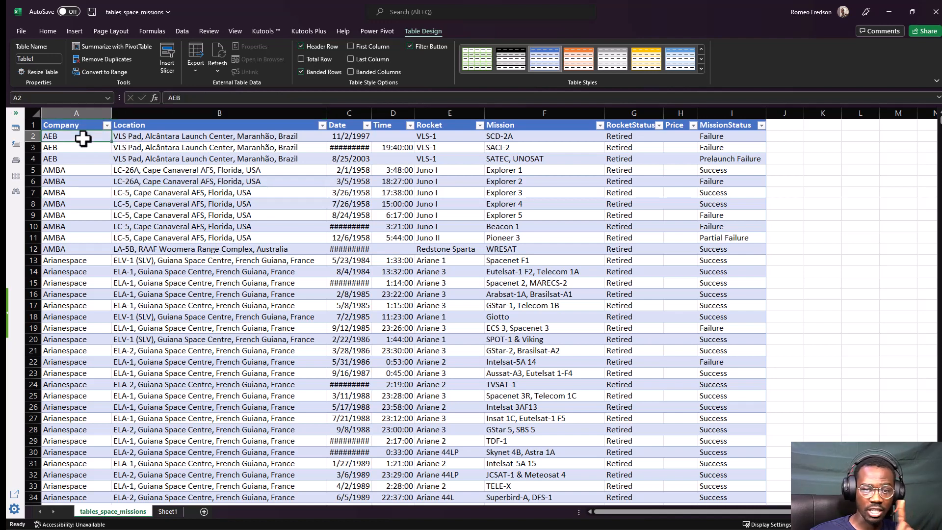
left_click(107, 126)
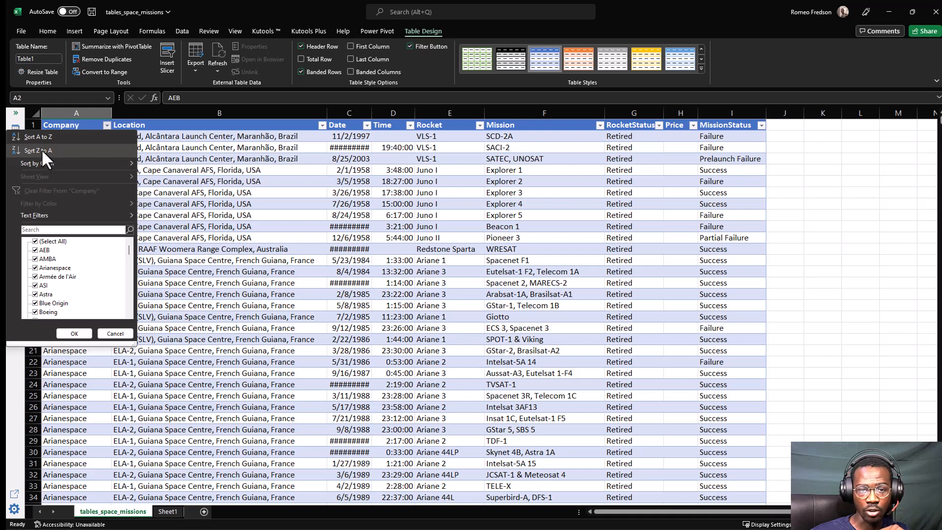
left_click(41, 149)
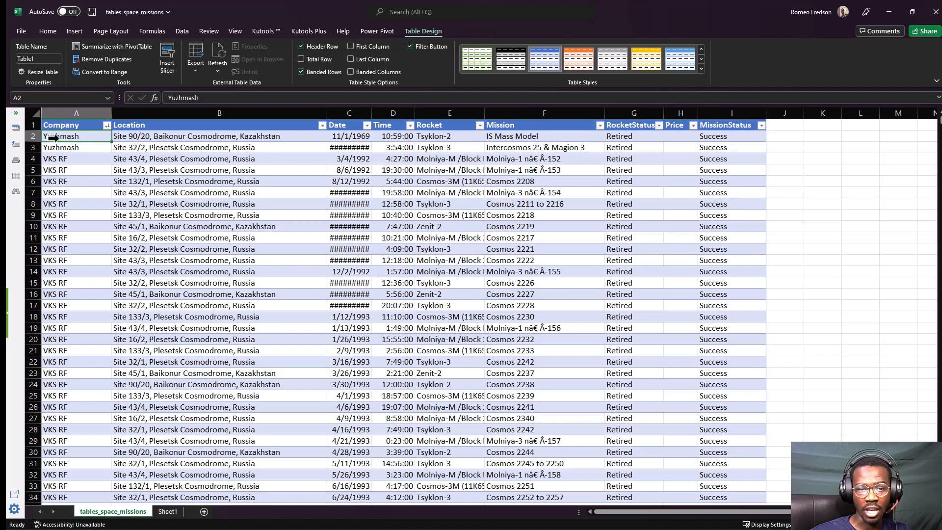
Jump to the last entry of the Company column to check the sort order, and return to the first rows.
left_click(68, 157)
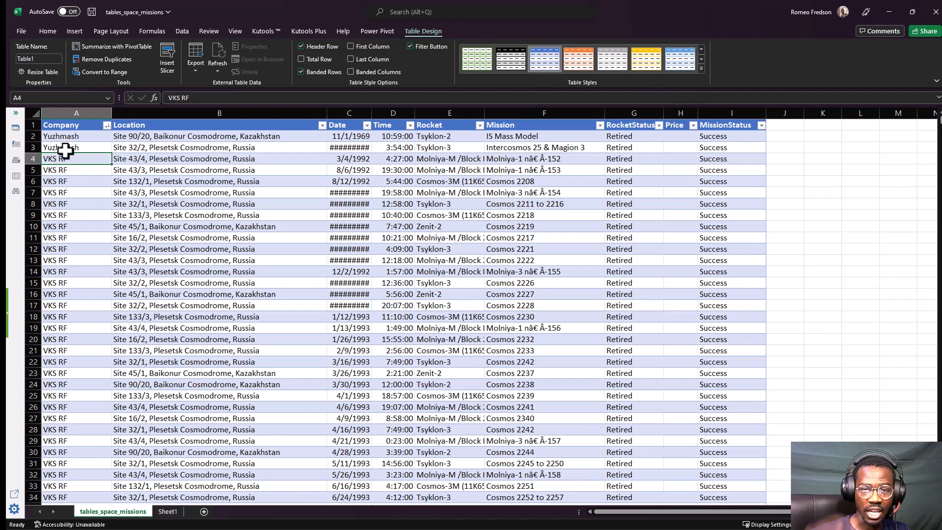
key("ctrl+Down")
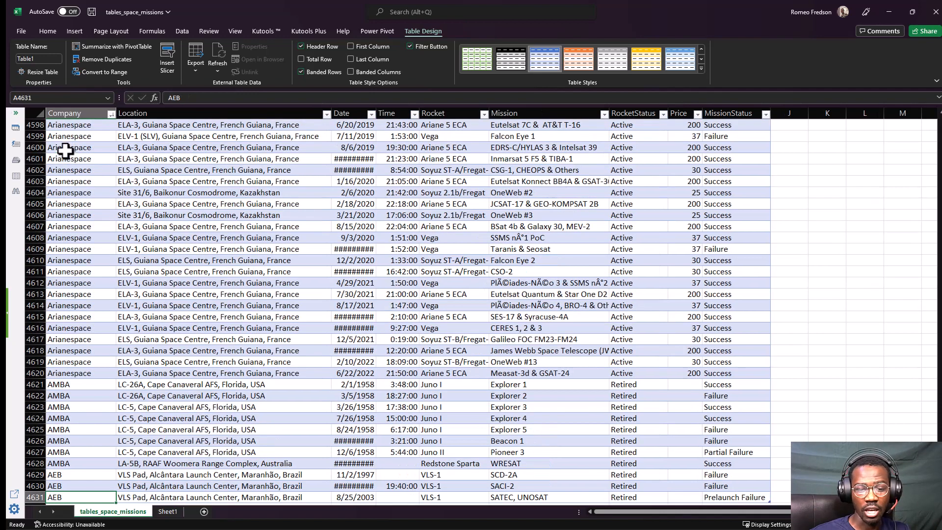
scroll(81, 295, "down", 1)
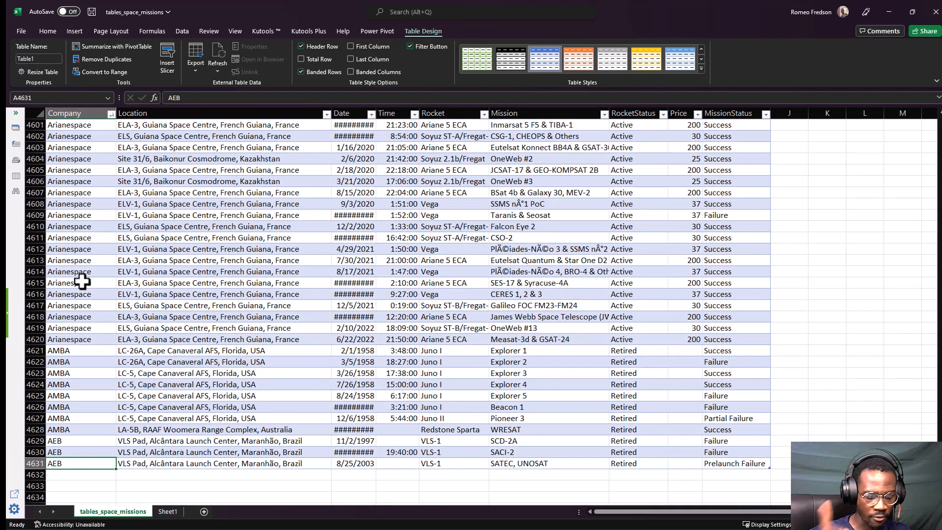
key("ctrl+Up")
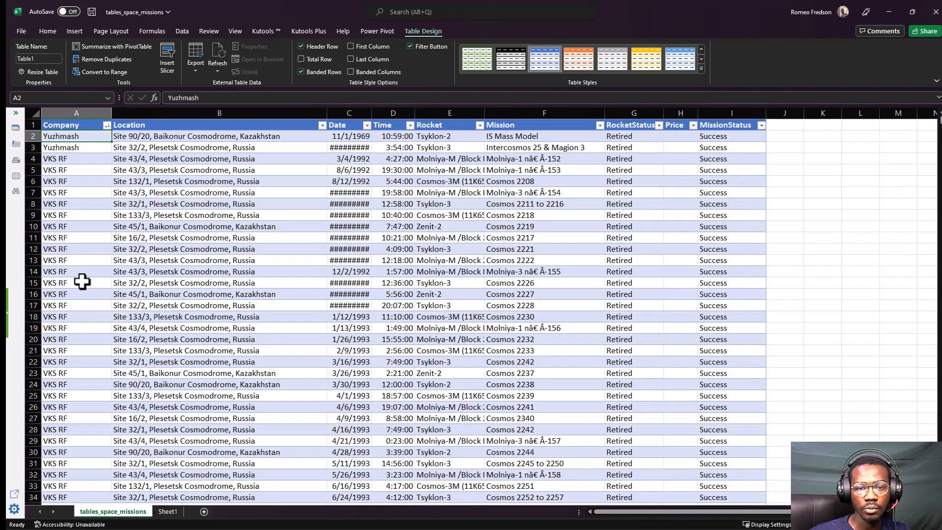
left_click(84, 203)
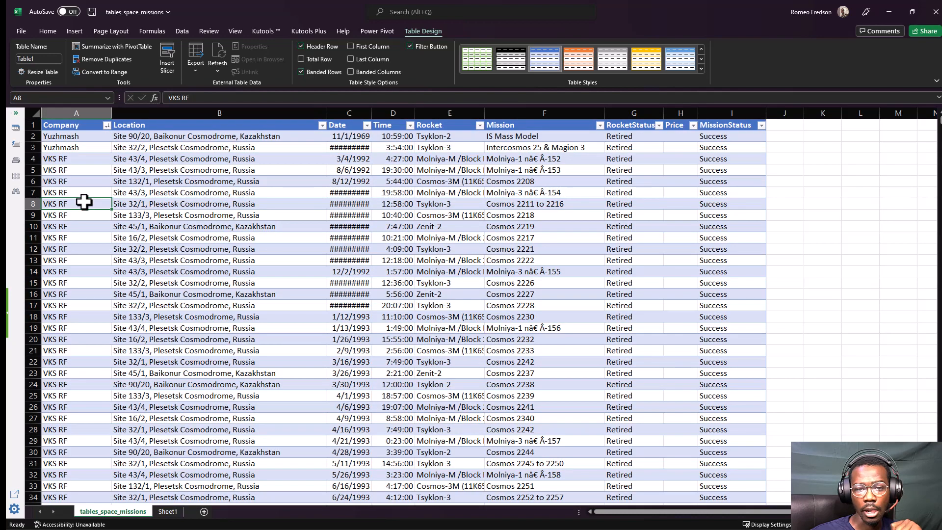
Sort the table by Company from A to Z and select the first company entry in A2.
left_click(106, 125)
left_click(51, 136)
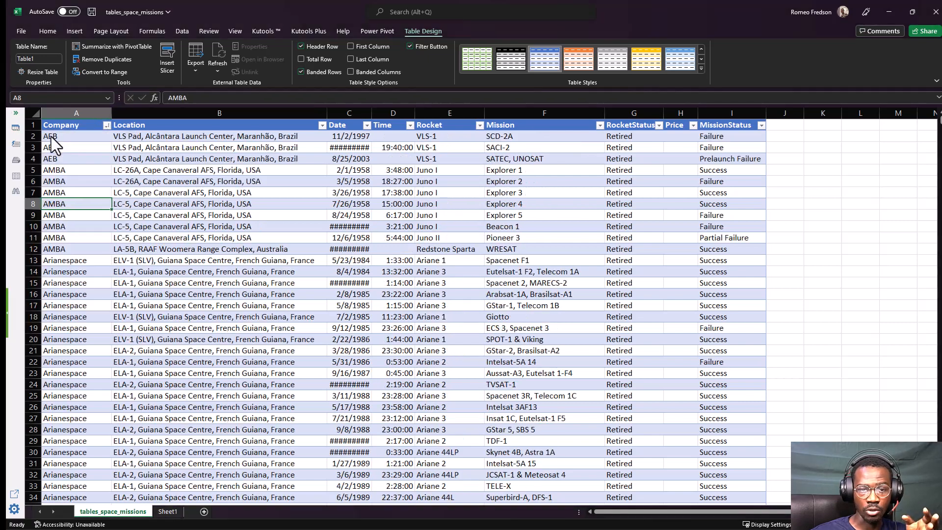
left_click(68, 138)
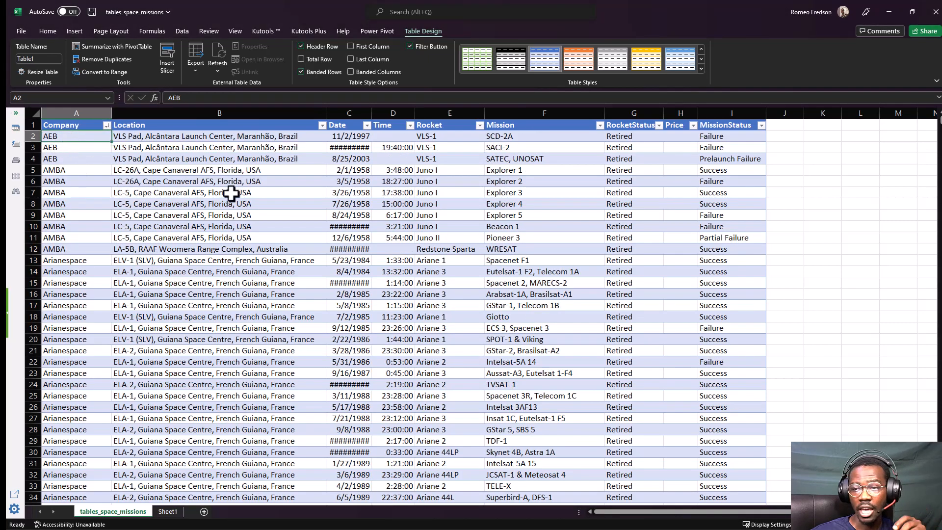
Widen the RocketStatus column slightly and sort the table by RocketStatus from A to Z.
left_click_drag(664, 113, 673, 113)
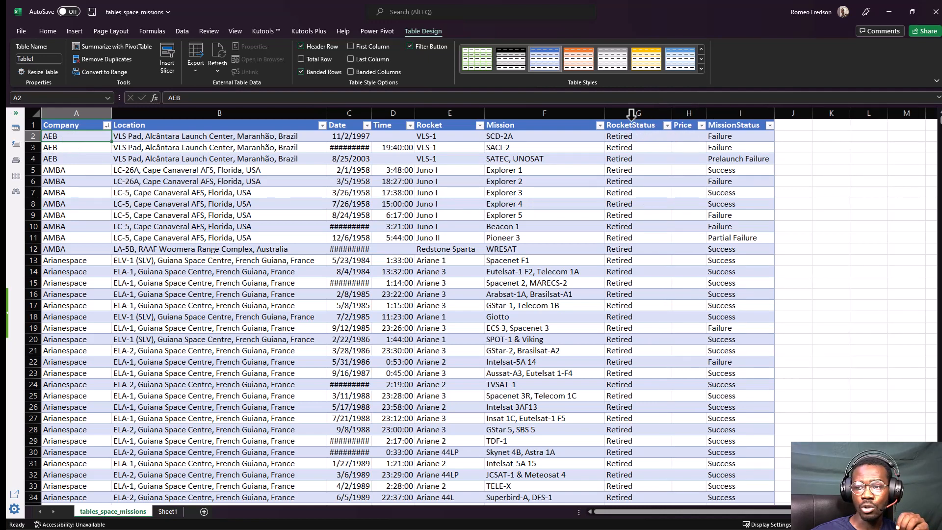
left_click(630, 106)
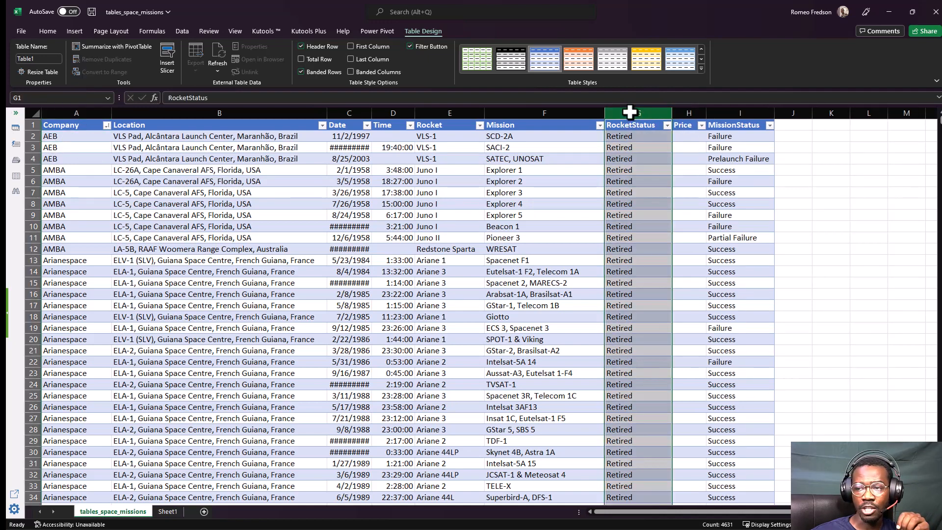
left_click(627, 141)
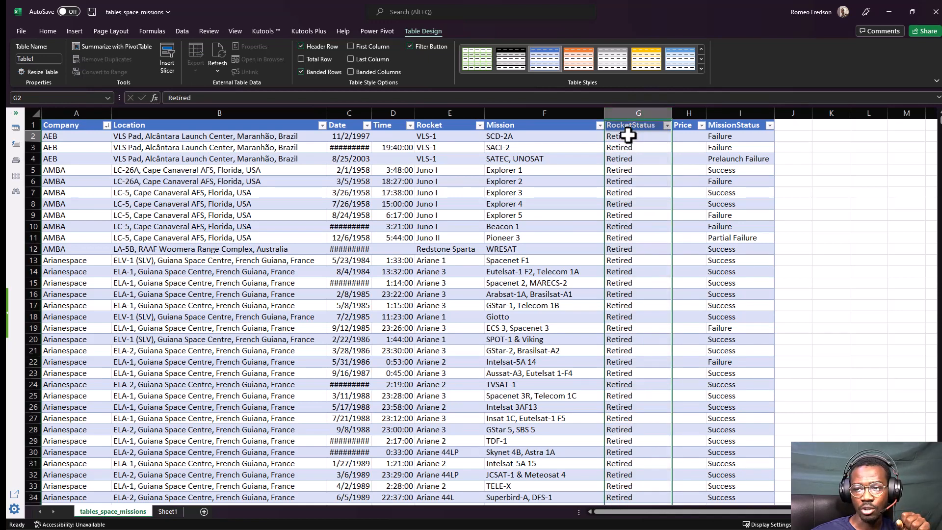
left_click(667, 126)
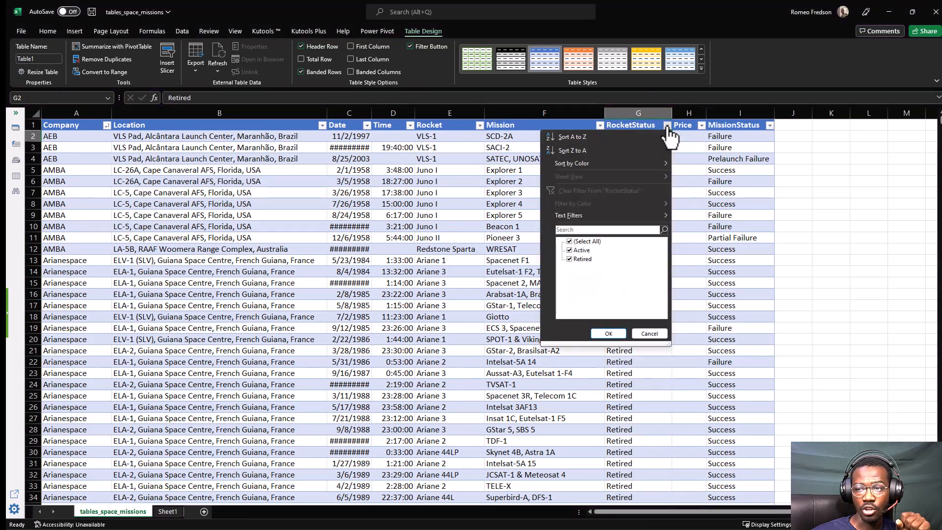
left_click(573, 135)
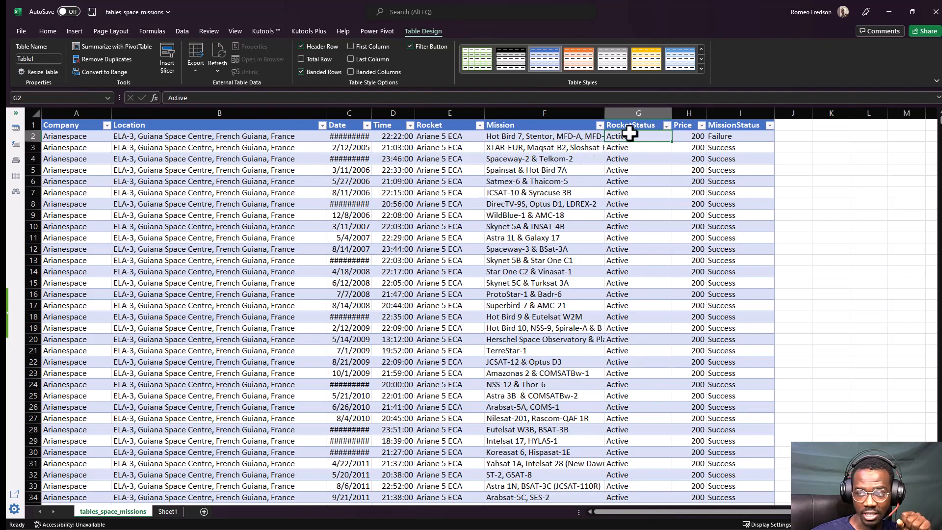
Jump to the last entry of the RocketStatus column to check the sort order, and return to the first rows.
left_click(668, 125)
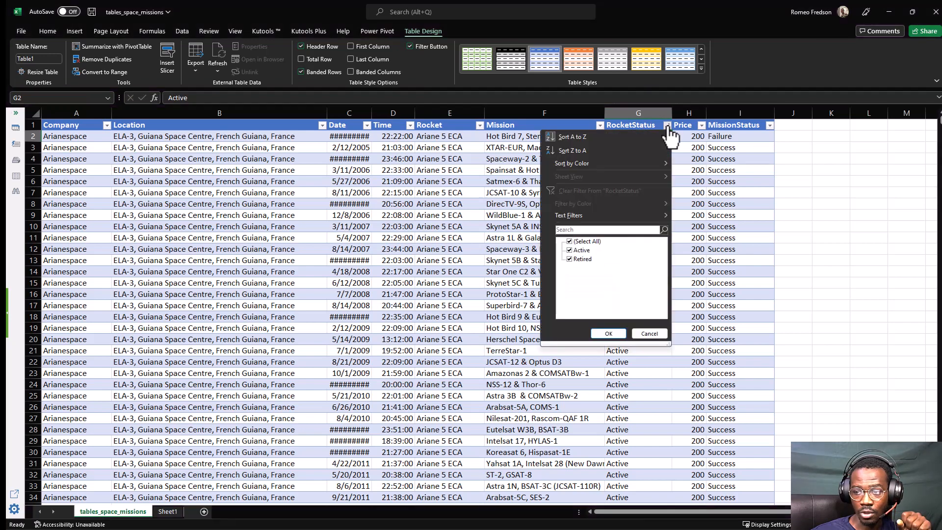
left_click(670, 137)
left_click(614, 151)
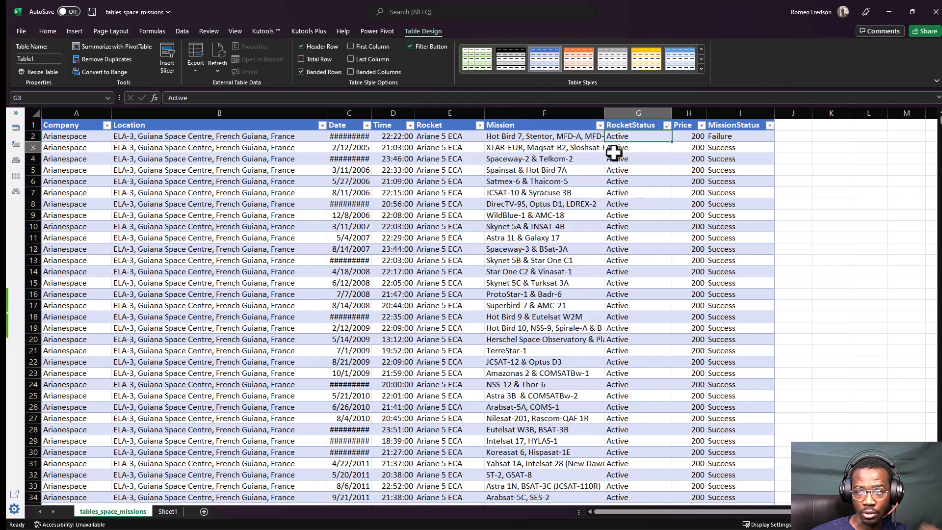
key("ctrl+Down")
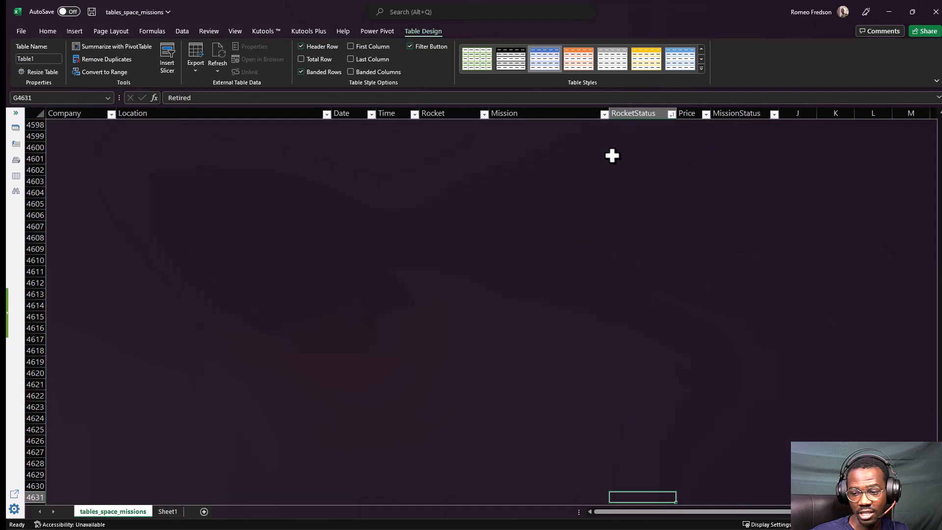
scroll(623, 319, "down", 2)
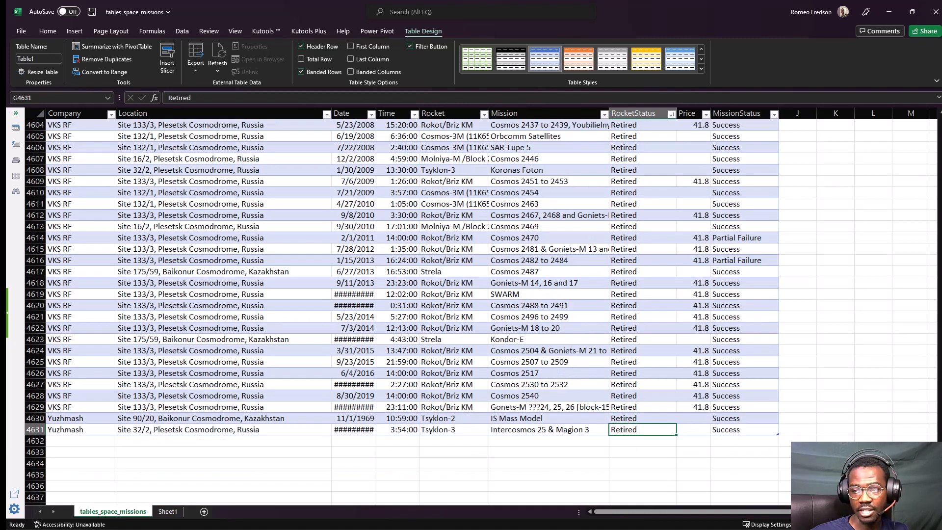
mouse_move(586, 149)
left_mouse_down()
mouse_move(593, 394)
mouse_move(650, 452)
mouse_move(670, 266)
mouse_move(662, 130)
left_mouse_up()
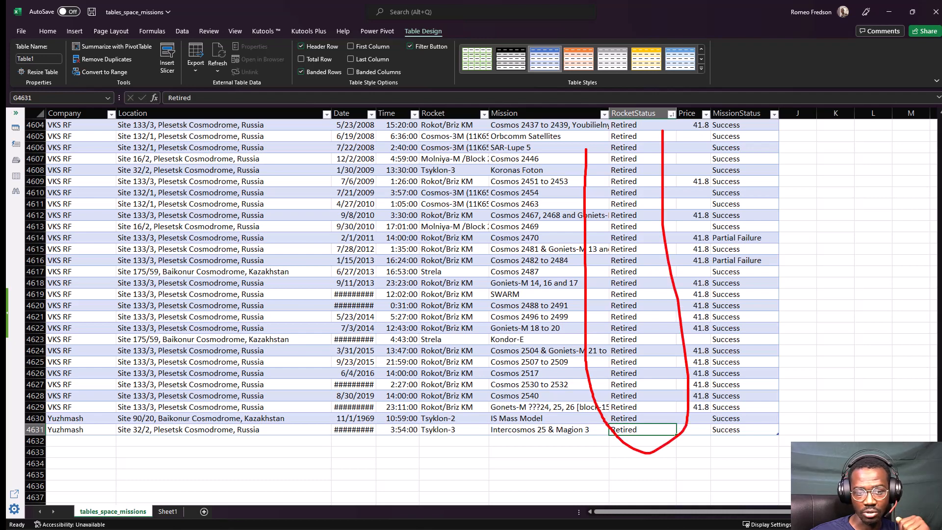
mouse_move(28, 441)
left_mouse_down()
mouse_move(77, 418)
mouse_move(26, 416)
left_mouse_up()
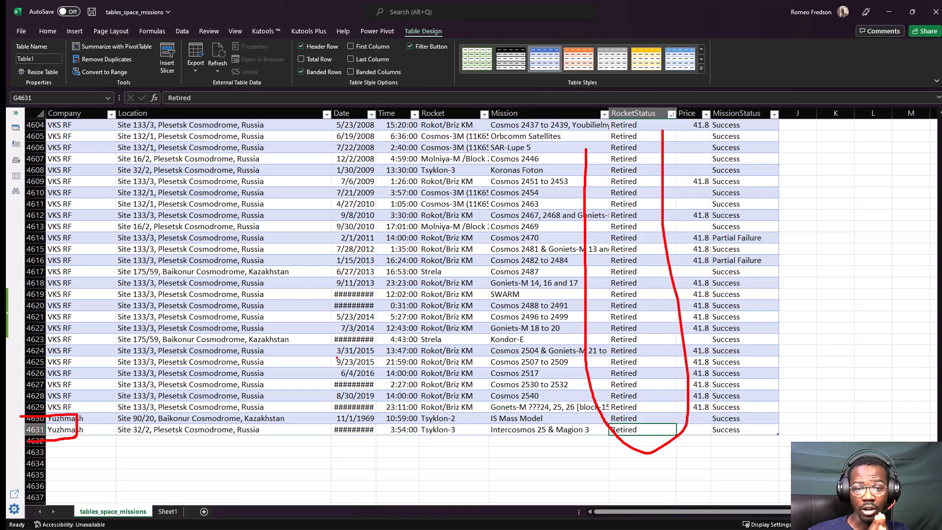
key("Escape")
left_click(645, 260)
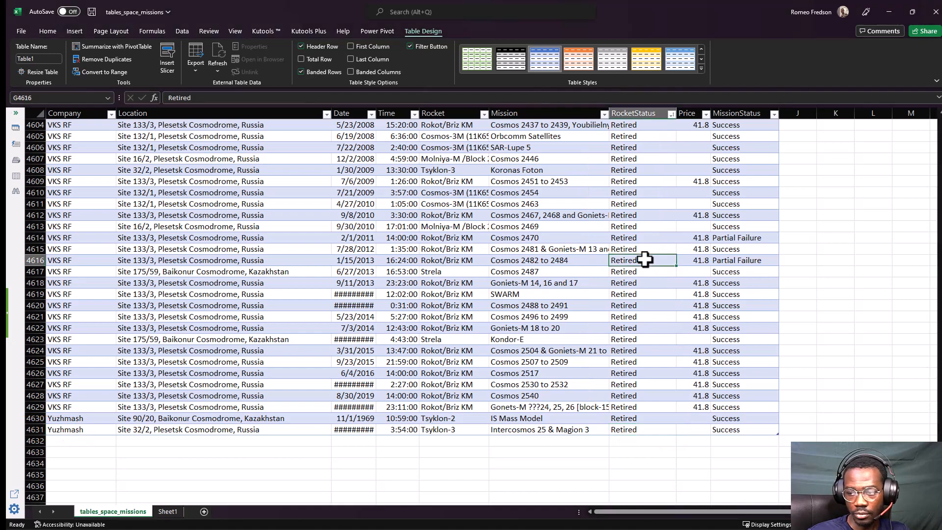
key("ctrl+Up")
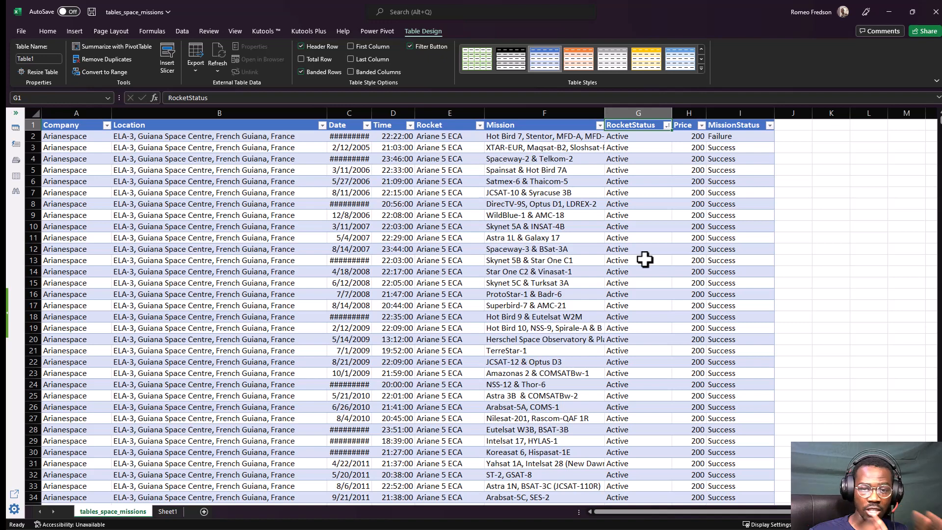
left_click(644, 260)
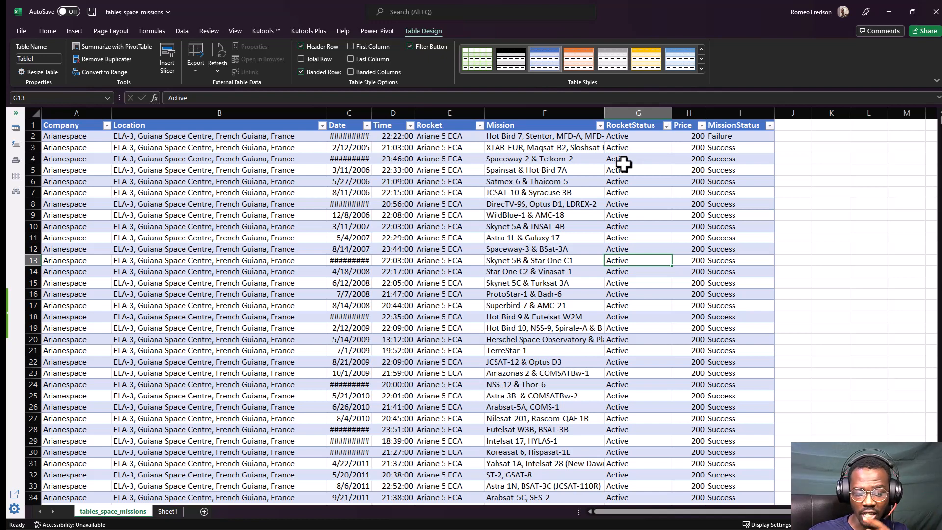
left_click(619, 145)
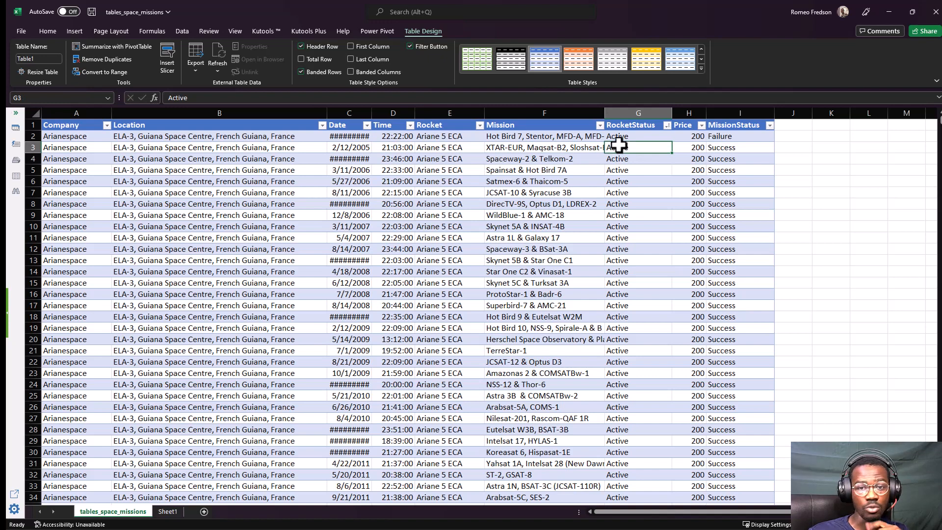
left_click(587, 136)
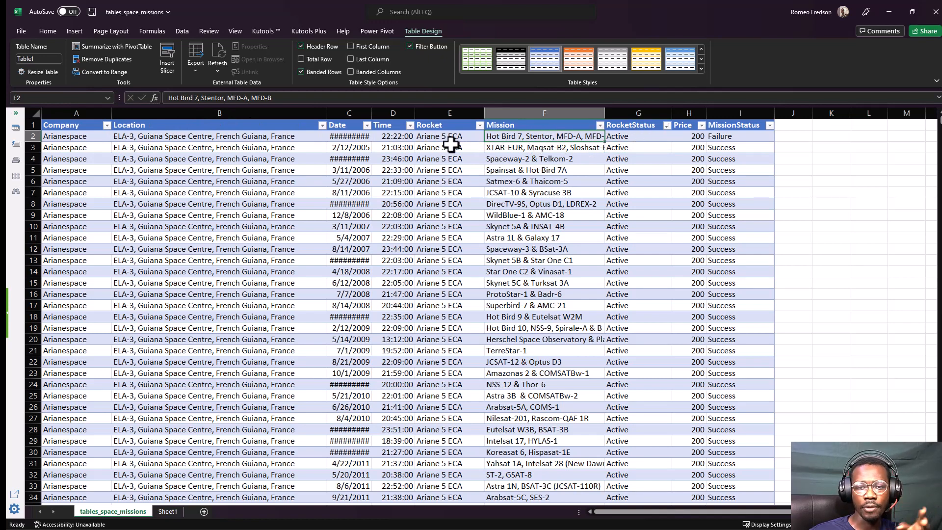
left_click(175, 147)
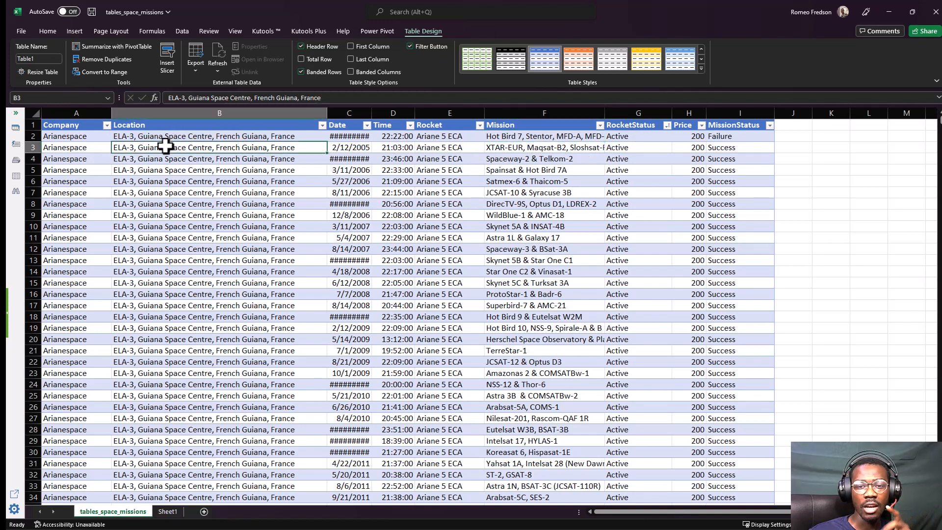
left_click(107, 126)
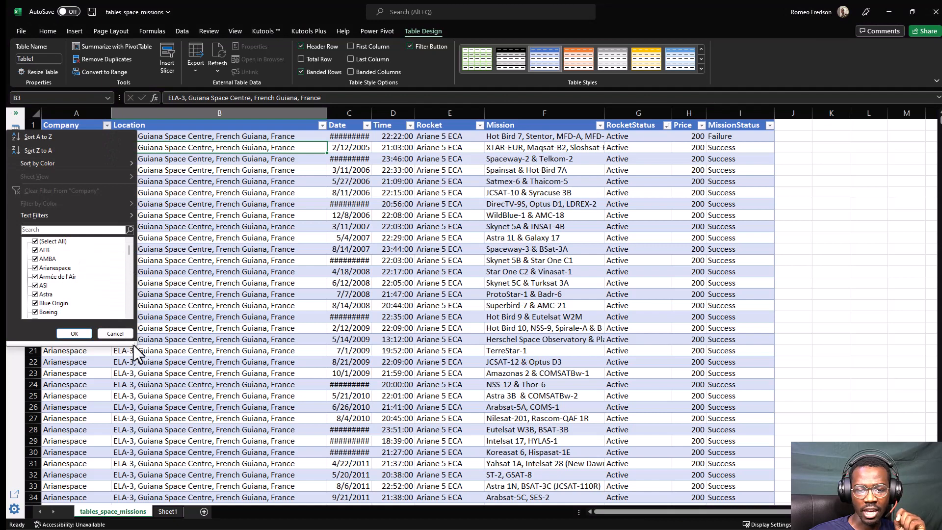
left_click_drag(131, 346, 227, 408)
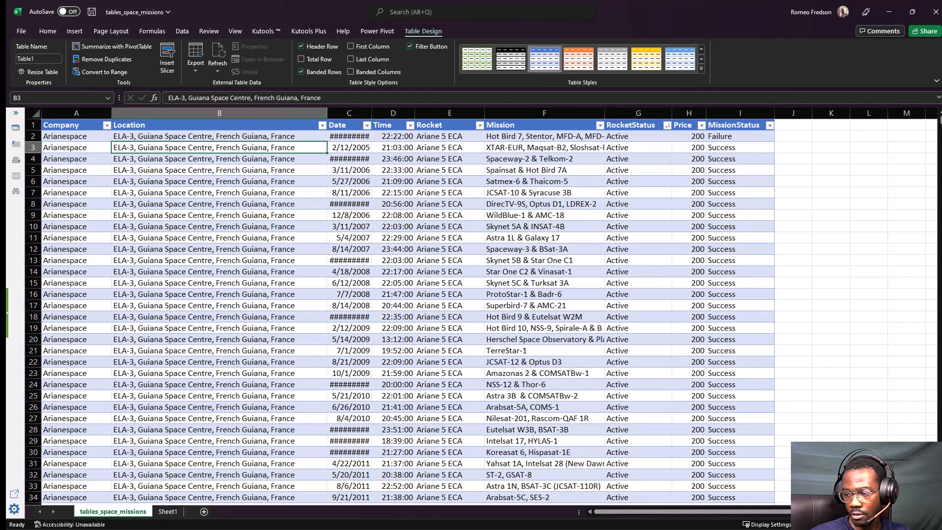
Magnify the sheet, return to cell A1, and open the Company column's filter options with an enlarged list of companies.
scroll(471, 304, "up", 1)
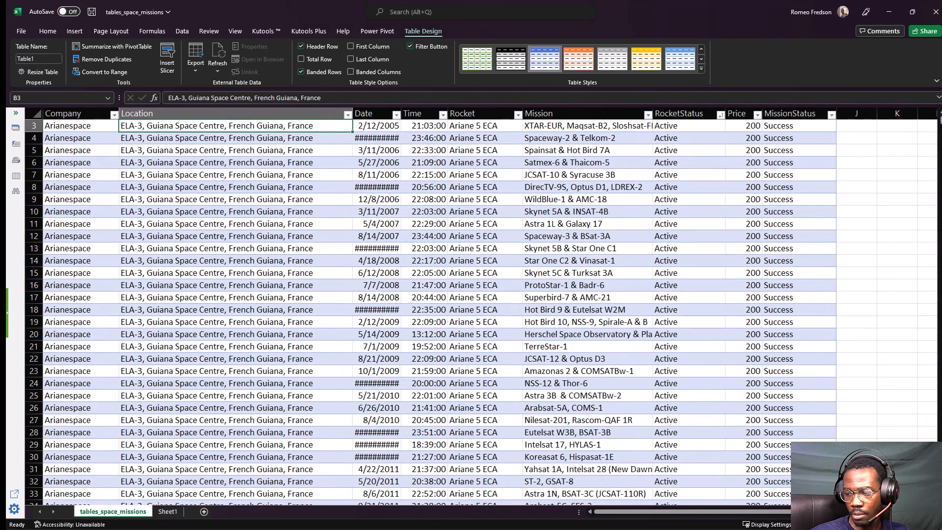
scroll(471, 304, "up", 1)
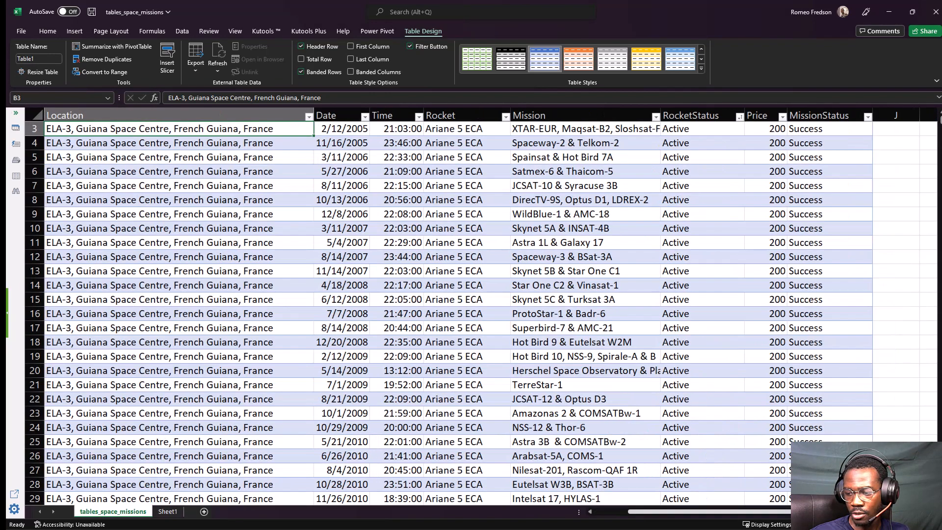
scroll(766, 513, "left", 2)
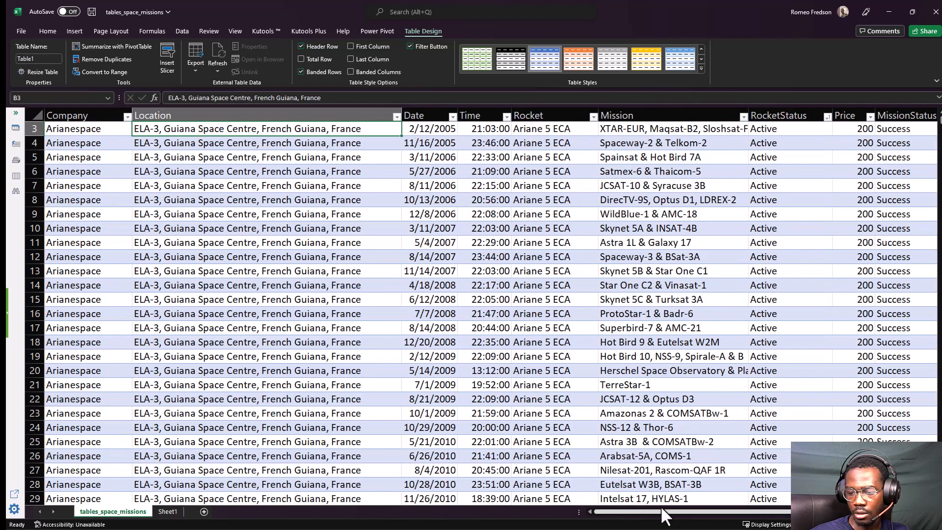
left_click(98, 227)
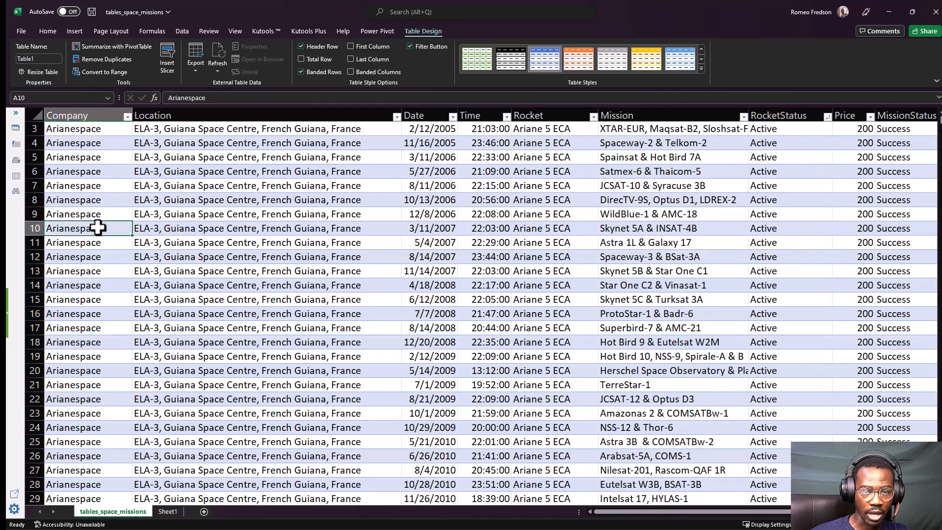
key("ctrl+Home")
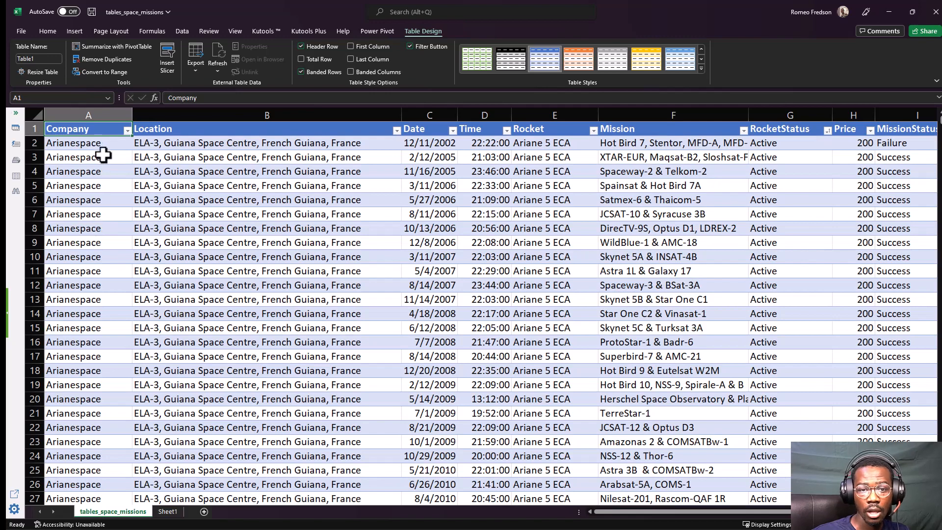
left_click(127, 131)
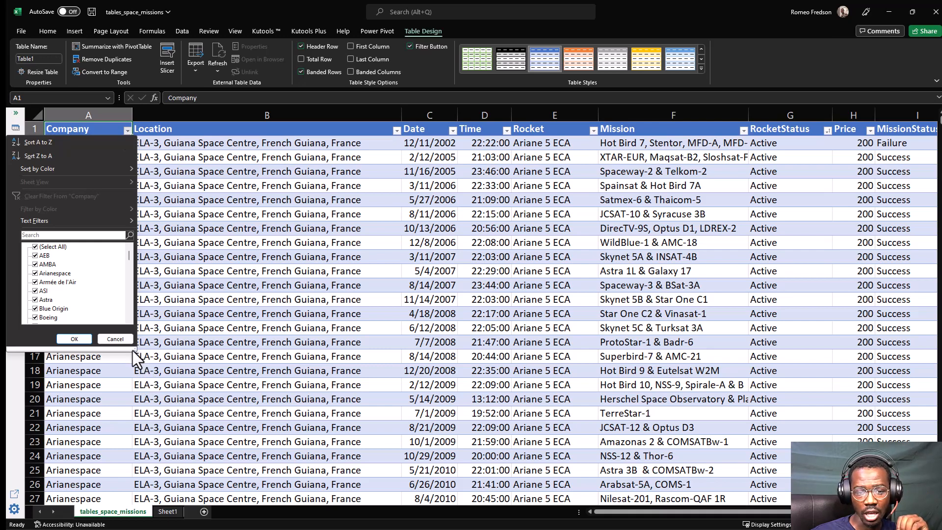
left_click_drag(132, 349, 186, 425)
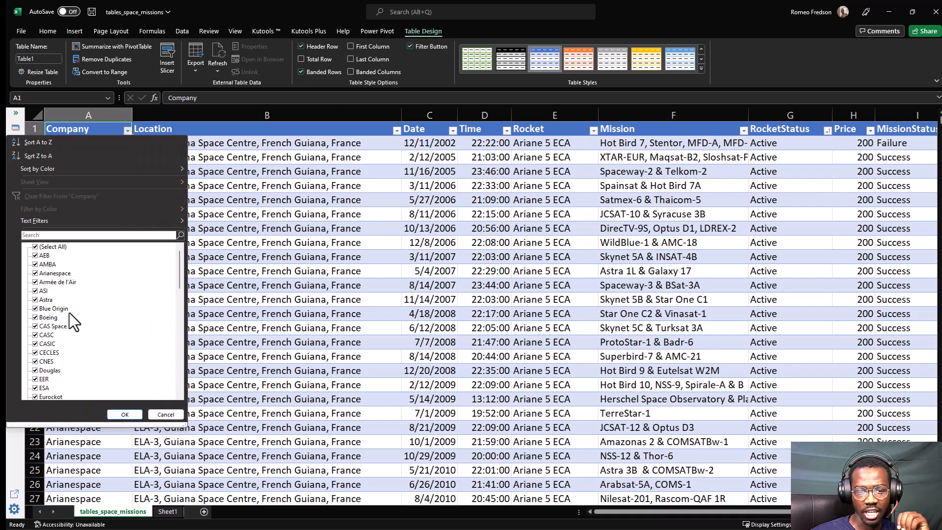
Look through the companies offered in the Company filter list and return to its beginning.
scroll(42, 286, "down", 4)
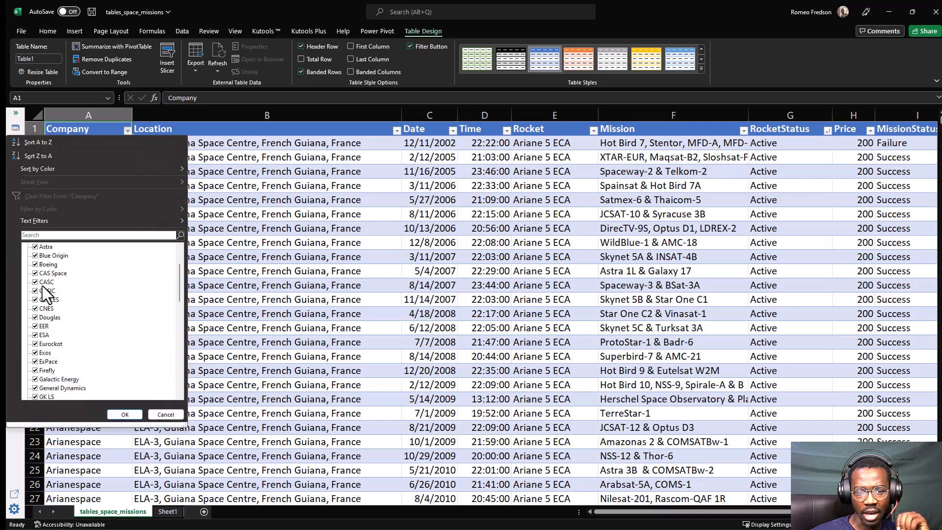
scroll(60, 300, "down", 2)
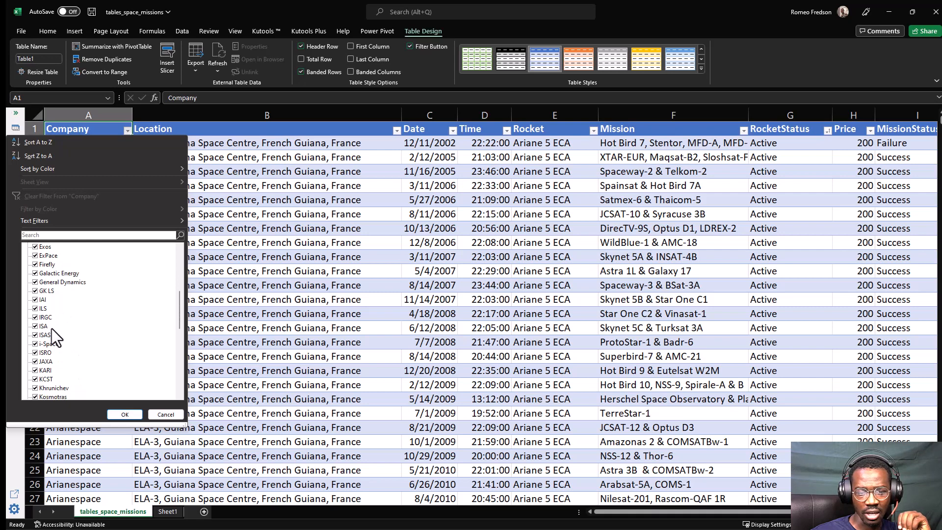
scroll(64, 332, "down", 4)
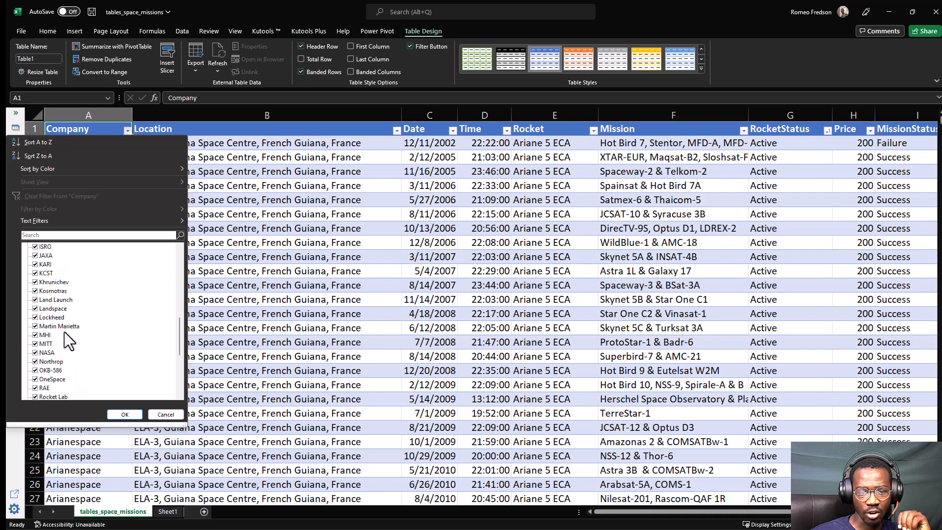
scroll(64, 331, "down", 4)
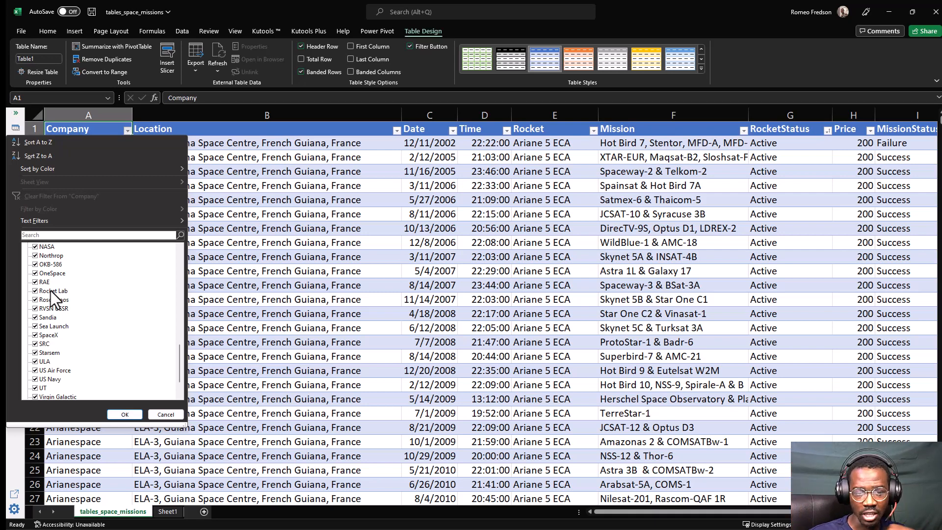
scroll(79, 290, "up", 10)
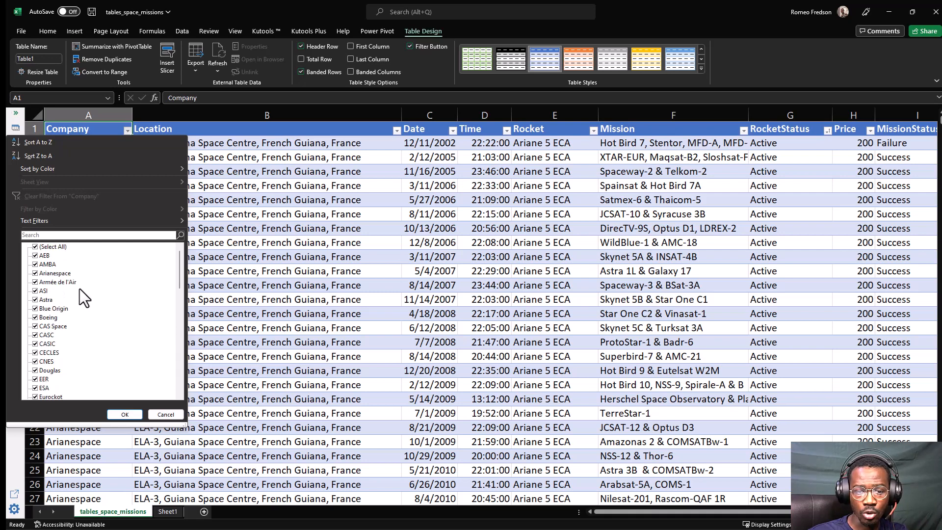
Deselect all companies, try searching the filter list for ROCKET, and clear the search text again.
left_click(36, 247)
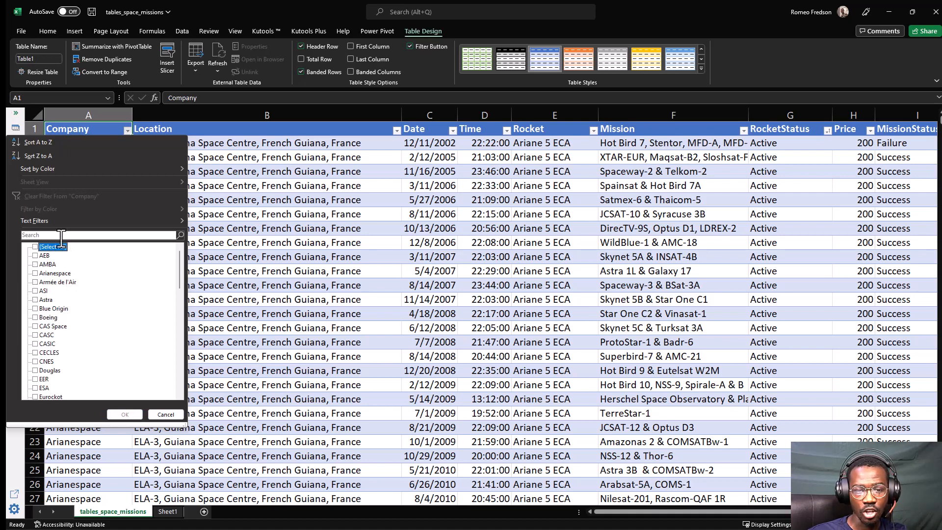
left_click(43, 234)
type("ROCKET")
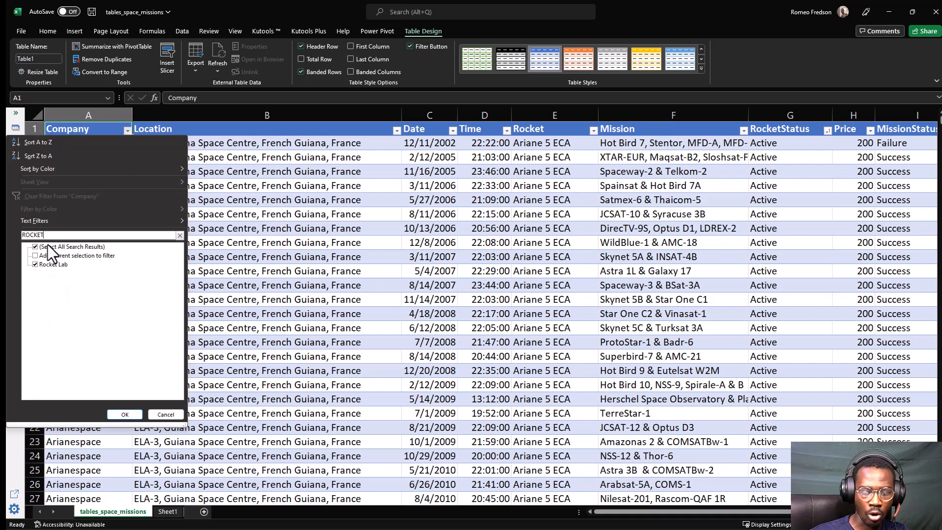
key("BackSpace")
key("BackSpace")
key("BackSpace")
key("BackSpace")
key("BackSpace")
key("BackSpace")
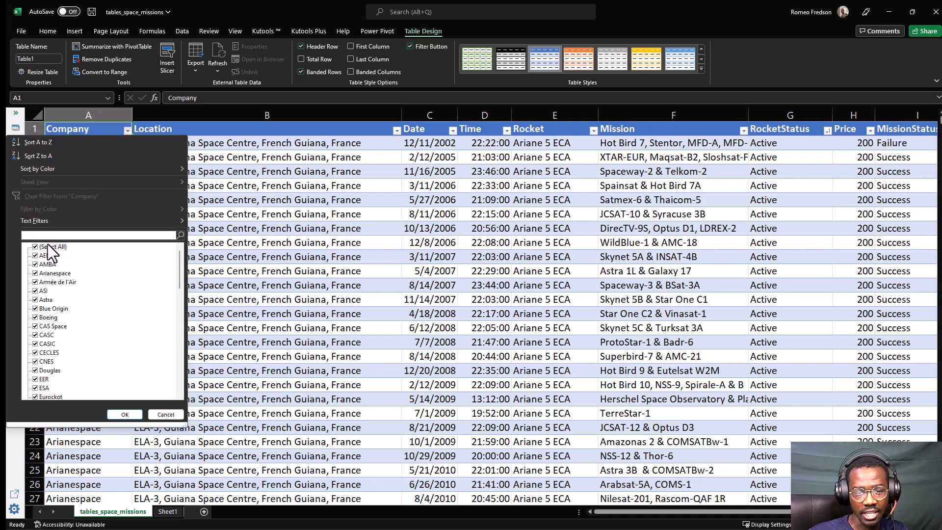
Filter the Company column of the space missions table to show only Rocket Lab.
left_click(40, 249)
scroll(55, 283, "down", 12)
scroll(55, 282, "down", 3)
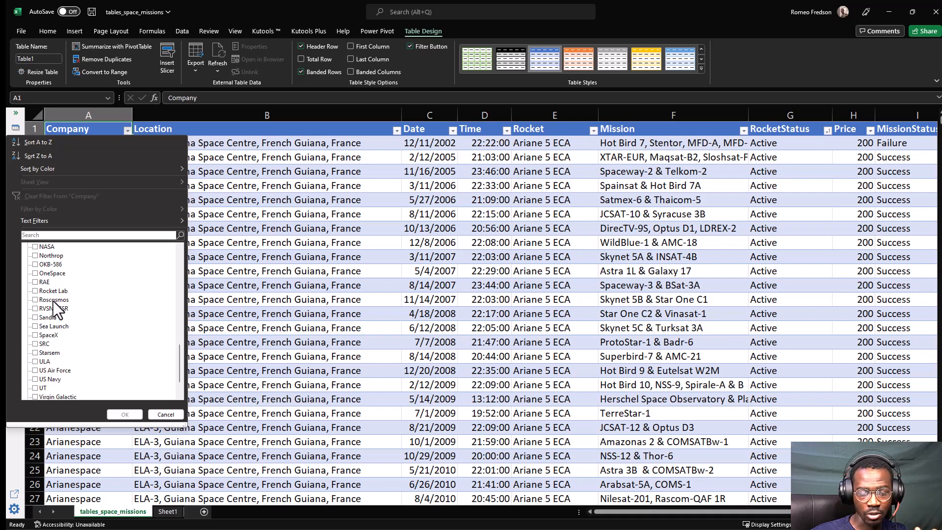
scroll(53, 301, "down", 2)
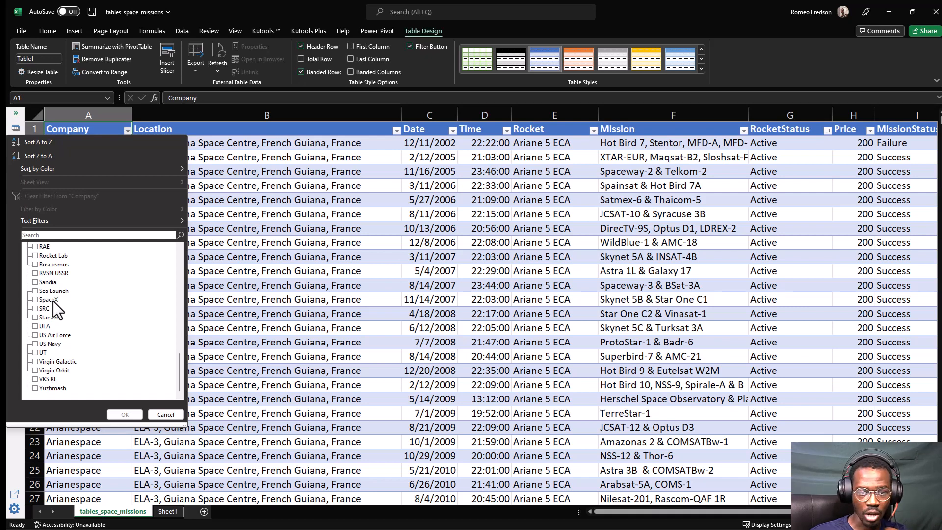
left_click(40, 257)
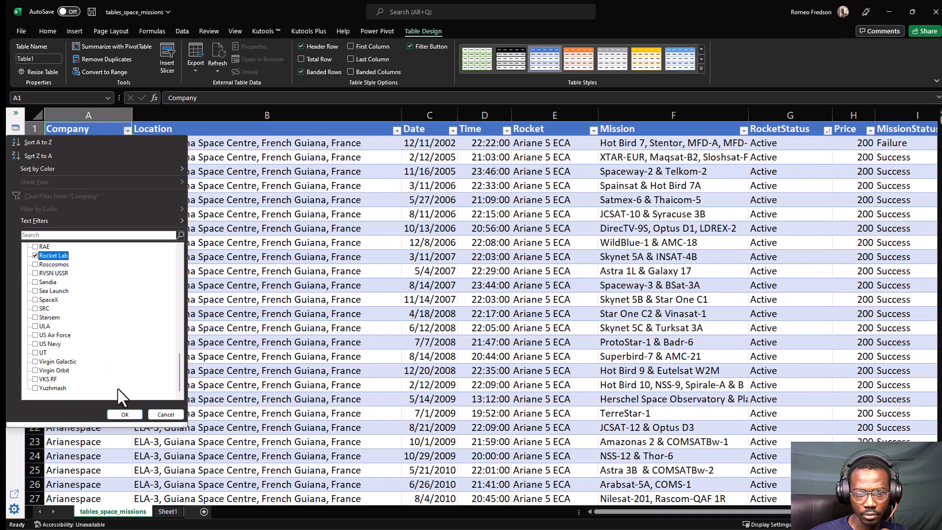
left_click(122, 414)
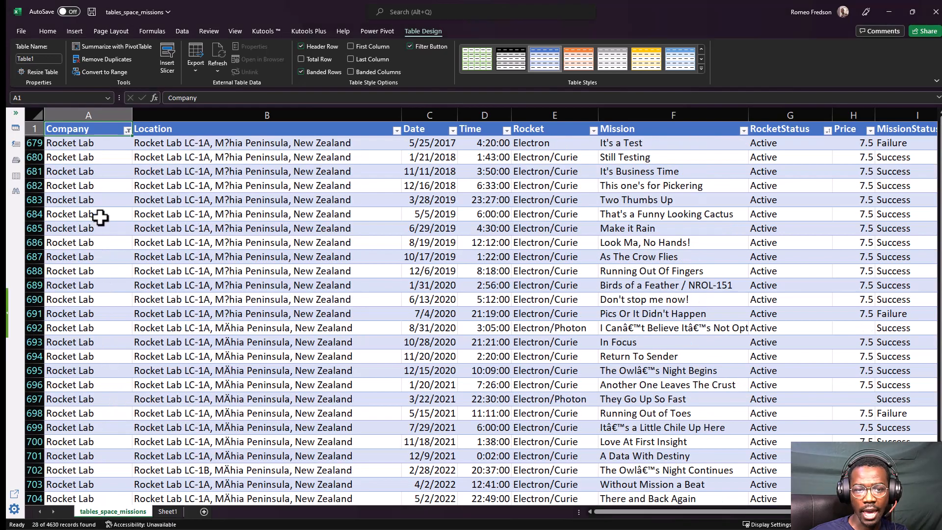
Jump to the last Rocket Lab entry in the filtered Company column and return to the first rows.
left_click(78, 143)
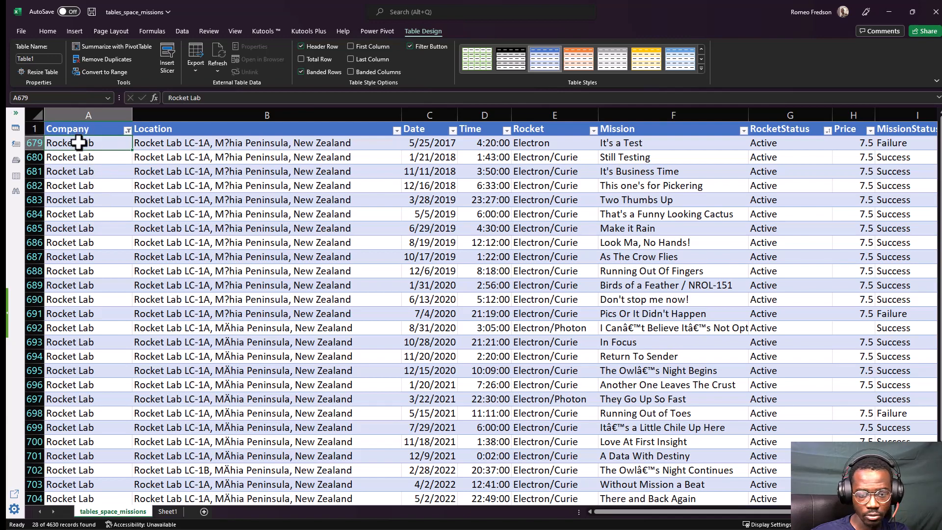
key("ctrl+Down")
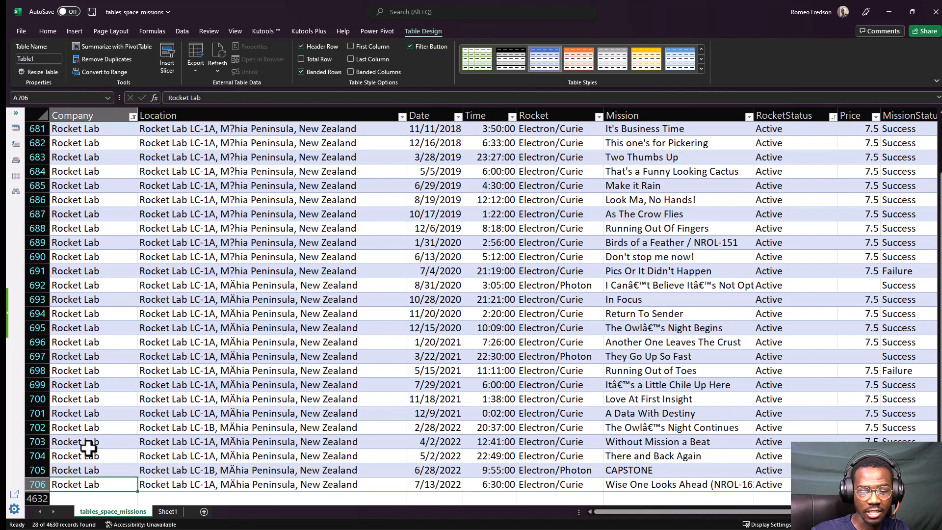
key("ctrl+Home")
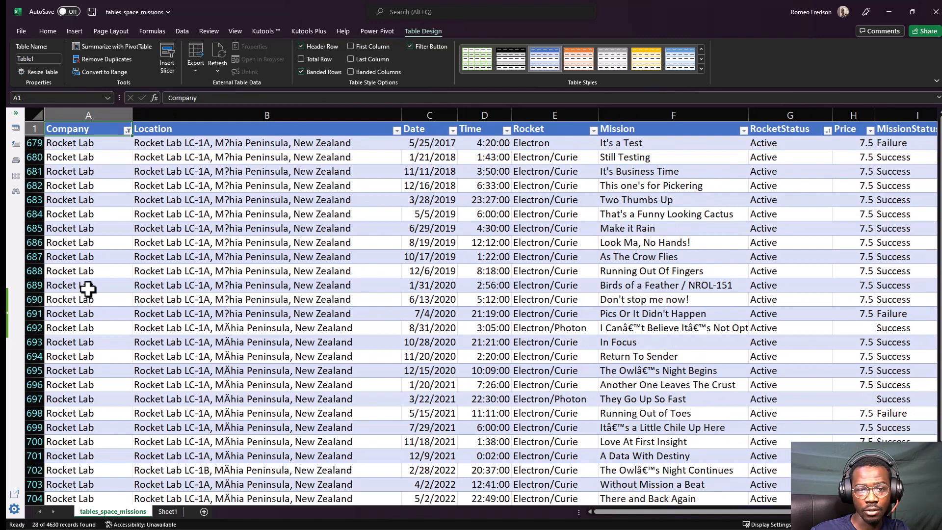
left_click(93, 172)
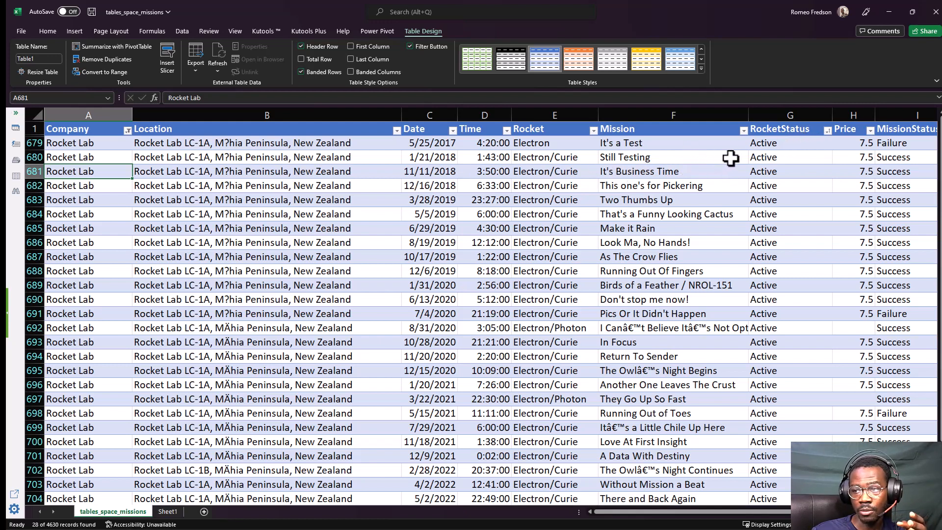
Check the statuses offered in the RocketStatus filter, keeping all selected, and inspect the Mission and RocketStatus entries of the first two missions.
left_click(816, 143)
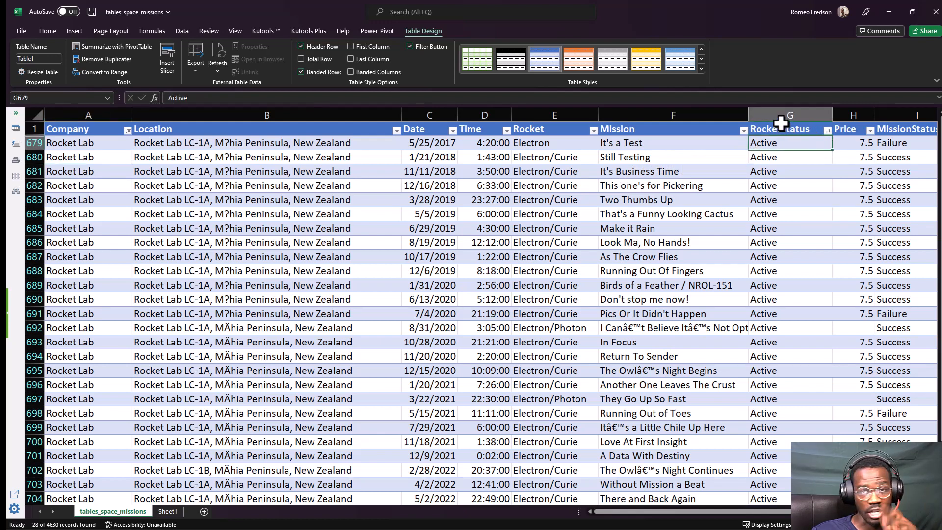
left_click(828, 130)
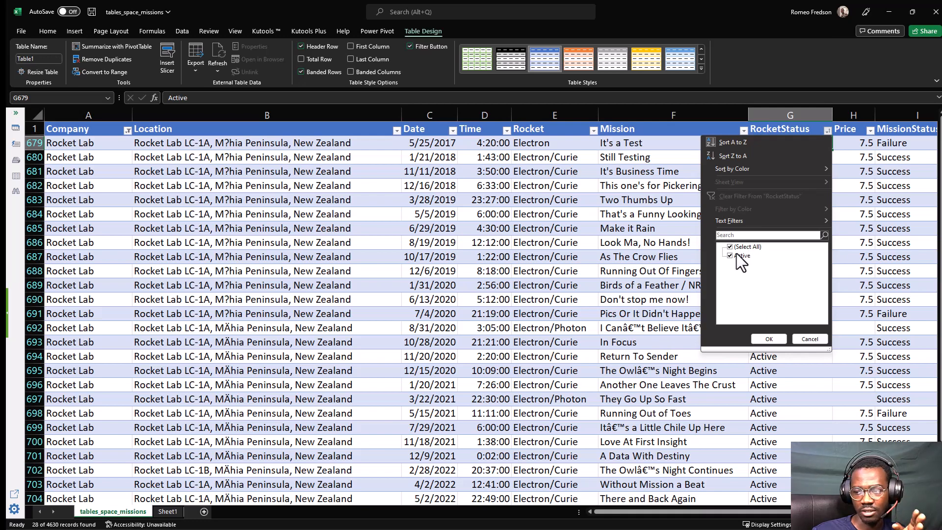
left_click(765, 340)
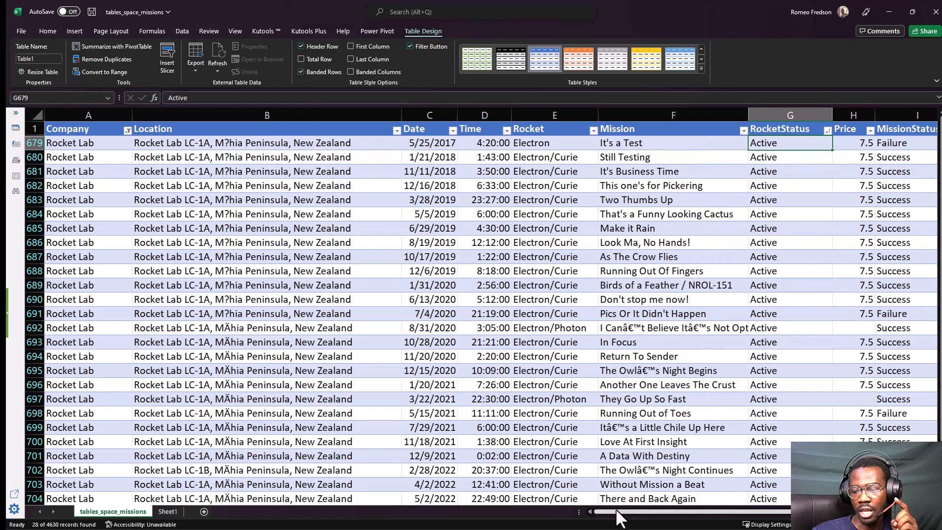
left_click_drag(625, 515, 658, 510)
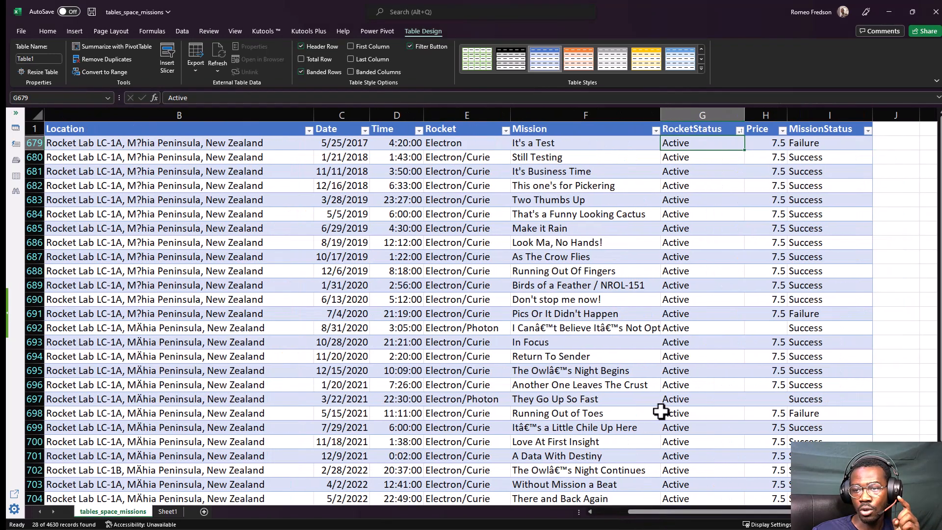
left_click(561, 142)
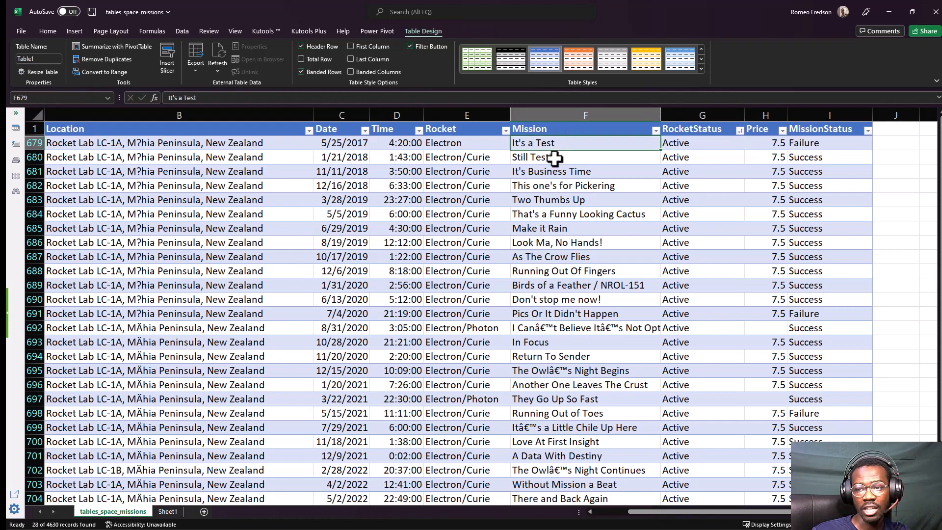
left_click(555, 157)
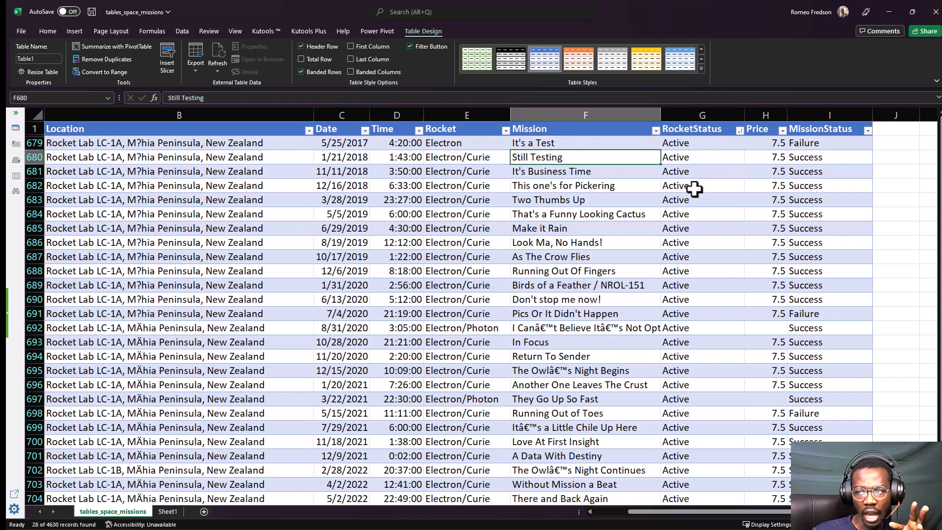
left_click(695, 159)
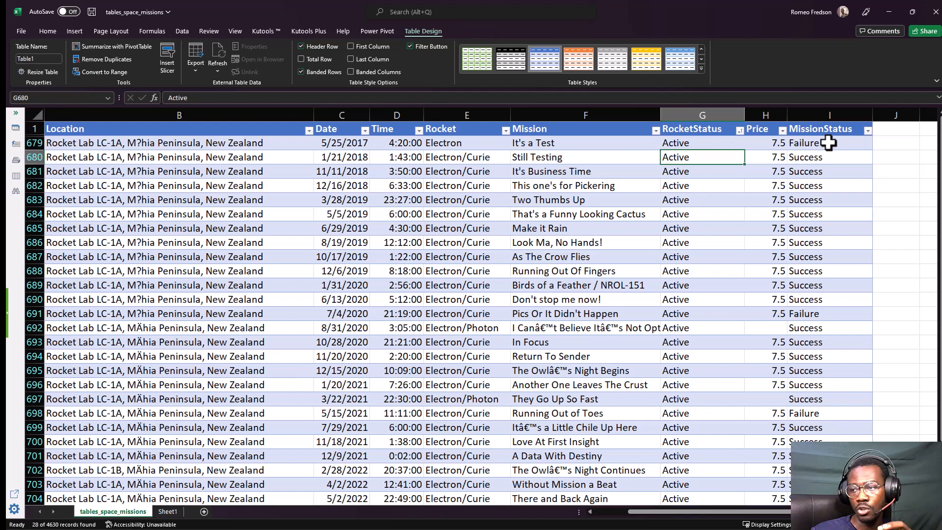
Filter the MissionStatus column to show only Failure, and check which places the Location filter offers for the remaining rows.
left_click(867, 131)
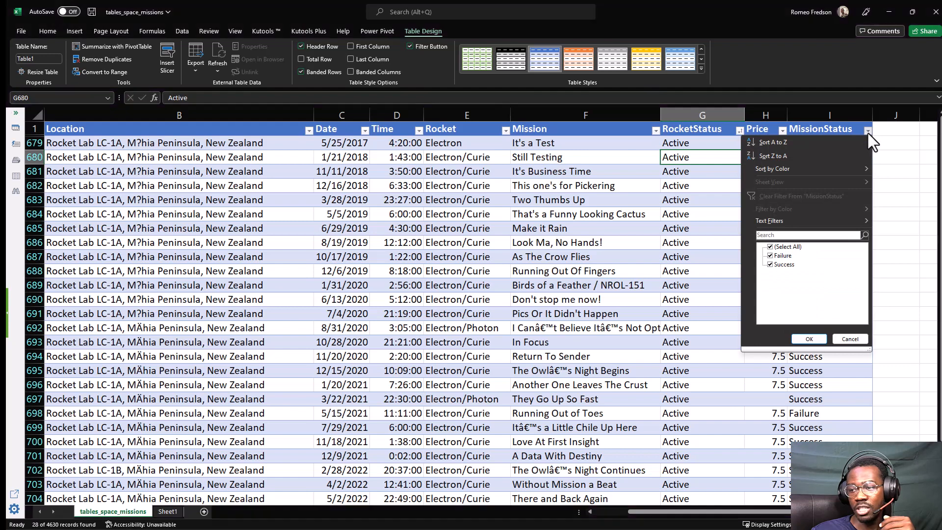
left_click(770, 264)
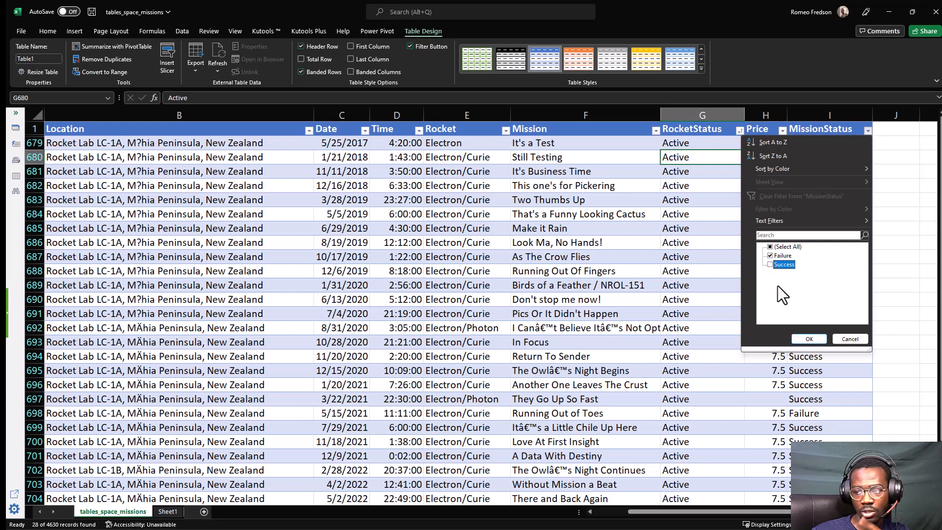
left_click(797, 336)
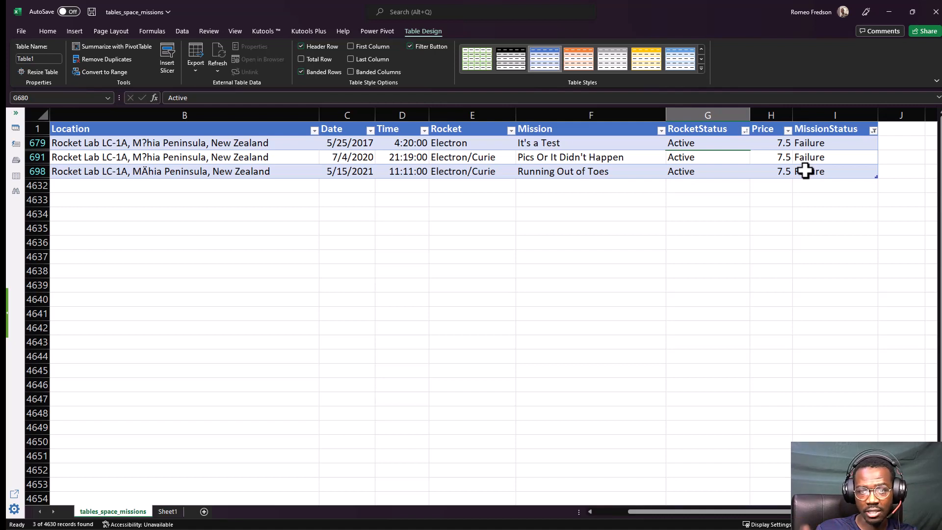
left_click(315, 130)
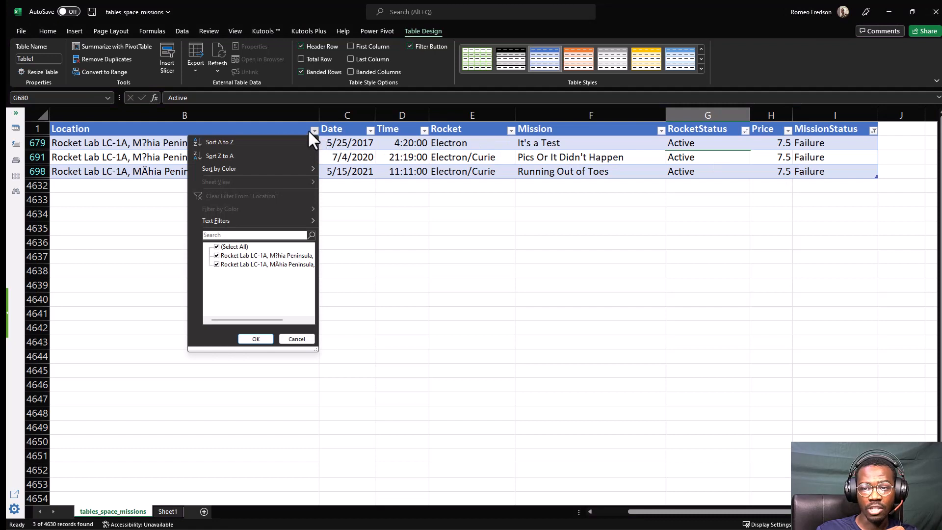
key("Escape")
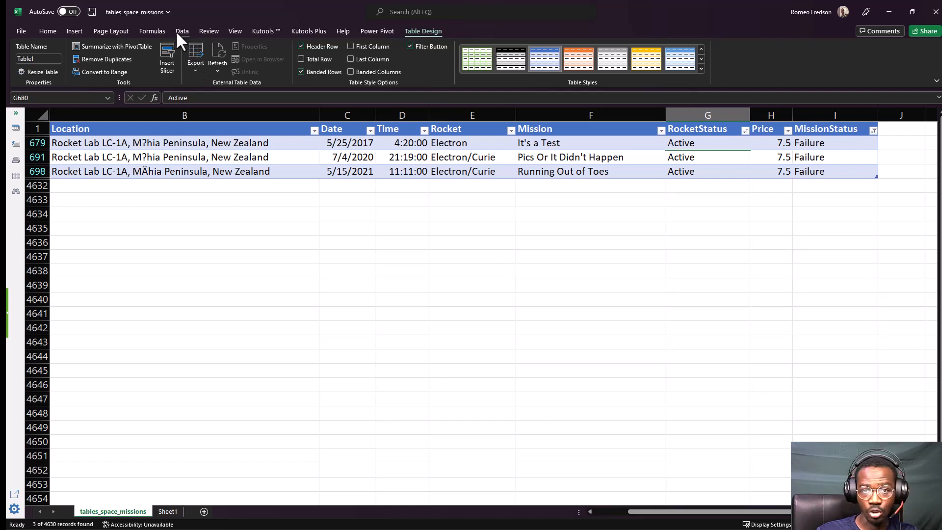
Clear all active filters from the table and return to the Company column.
mouse_move(182, 21)
left_mouse_down()
mouse_move(199, 37)
mouse_move(177, 49)
mouse_move(158, 23)
left_mouse_up()
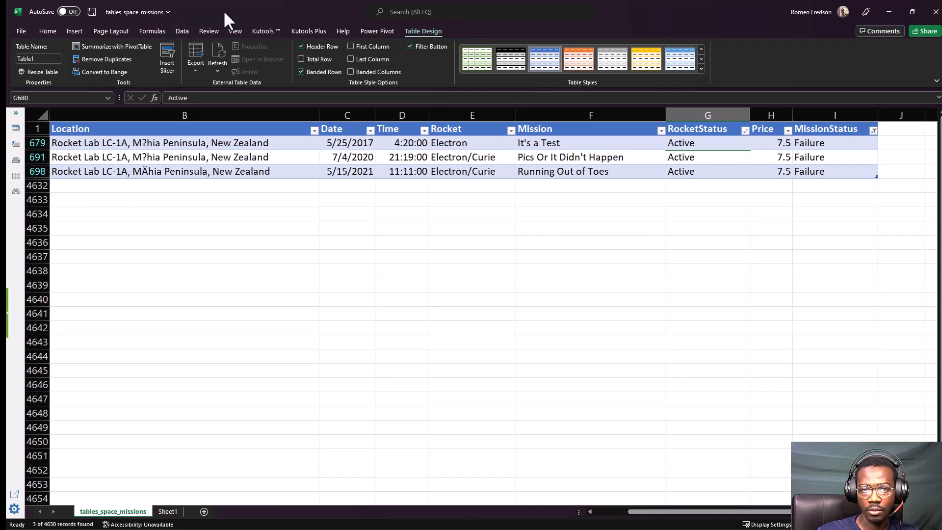
left_click(181, 30)
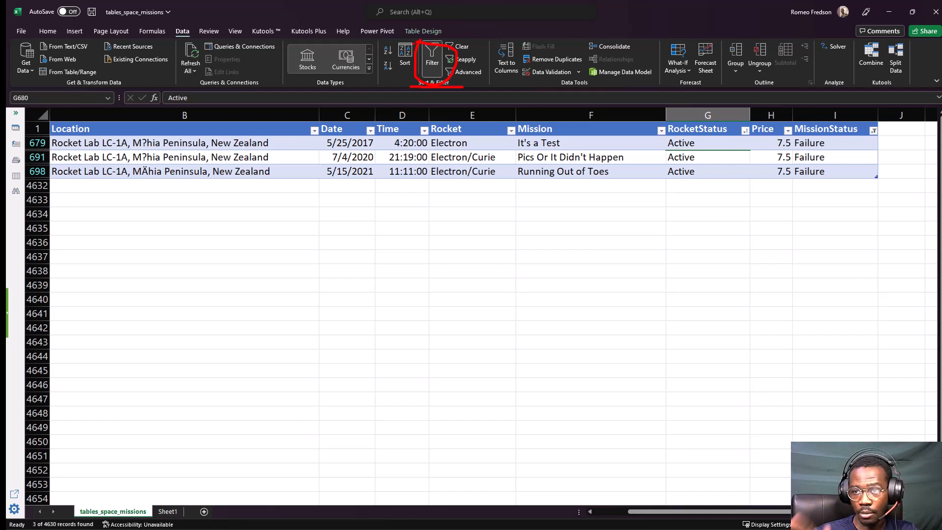
key("Escape")
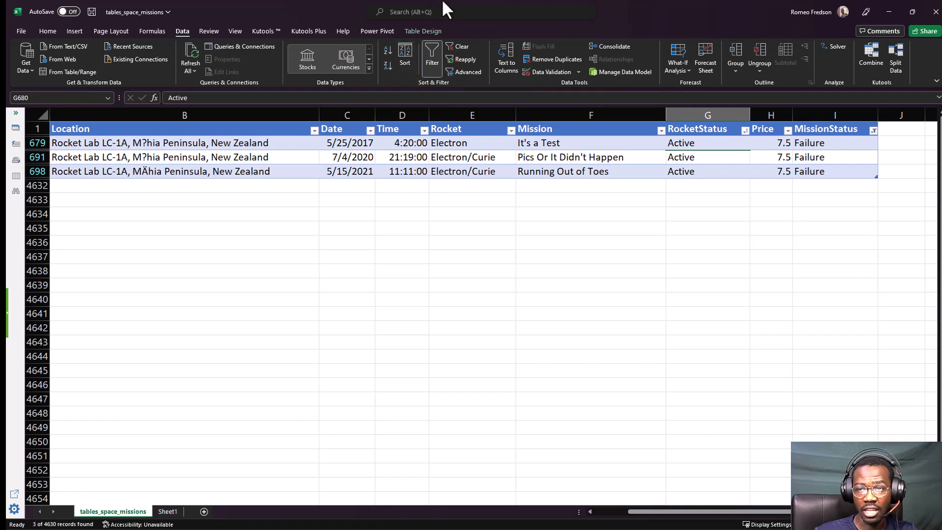
left_click(461, 46)
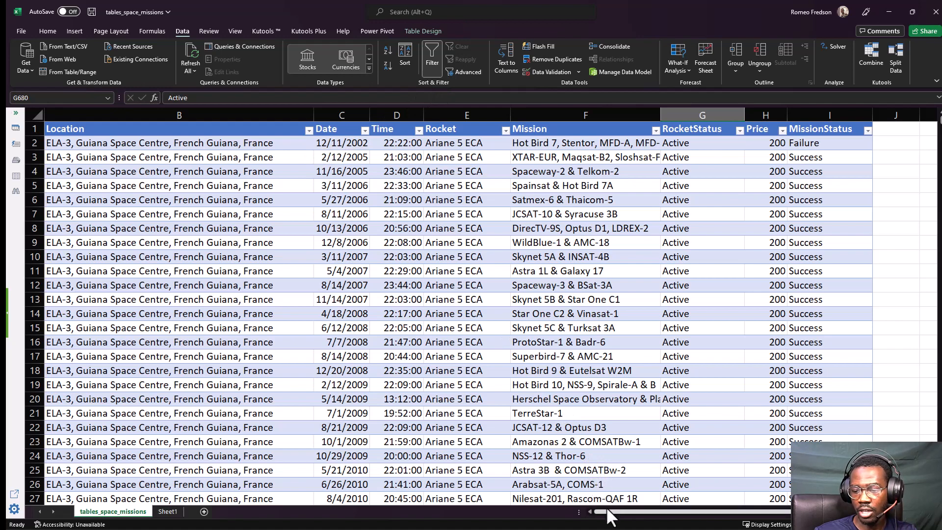
left_click(608, 512)
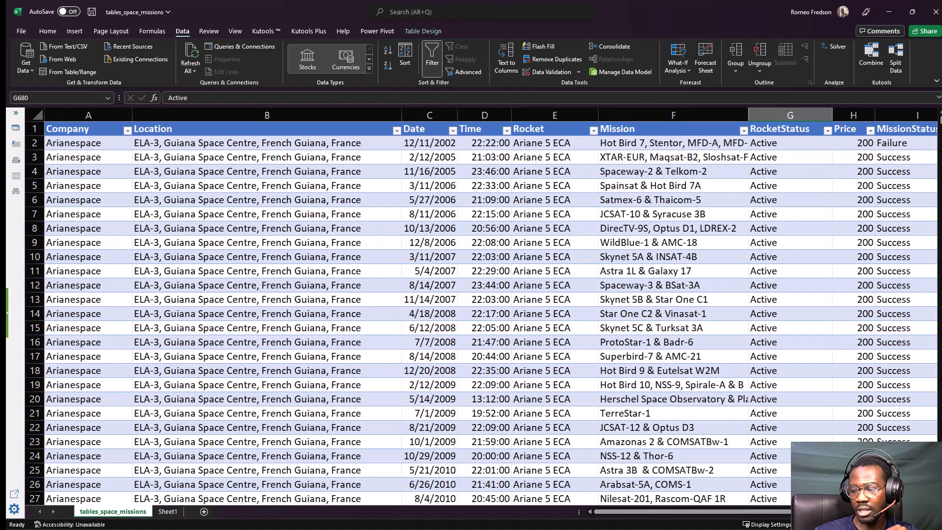
Reduce the sheet's magnification slightly and widen the Date column until every date fits.
scroll(412, 209, "down", 2)
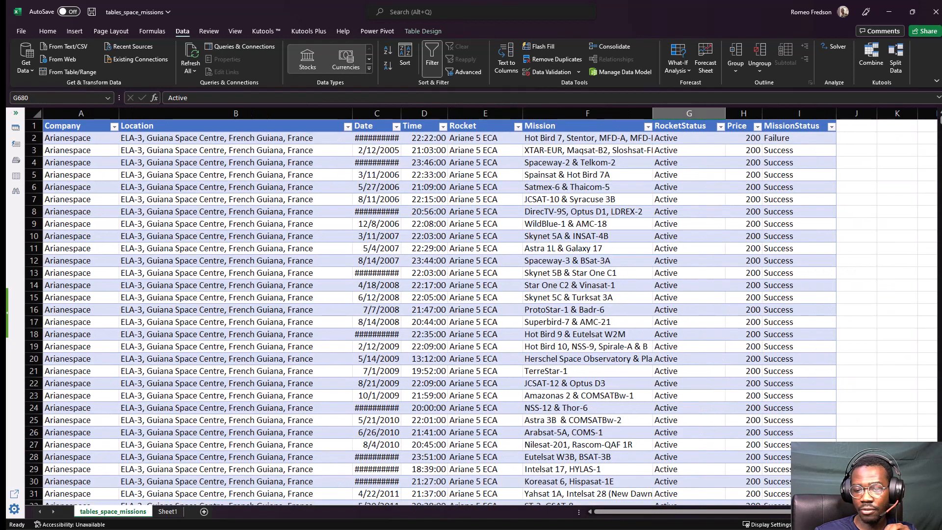
left_click(242, 164)
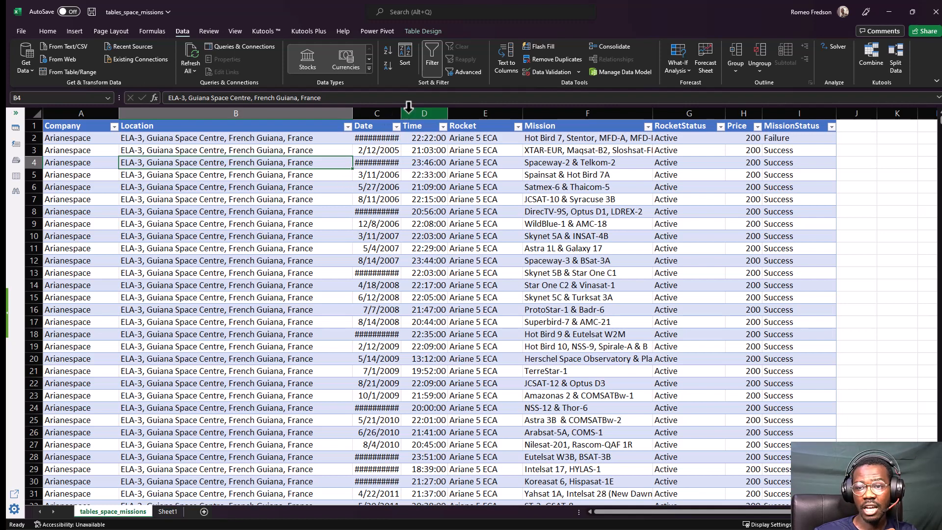
left_click_drag(402, 114, 414, 113)
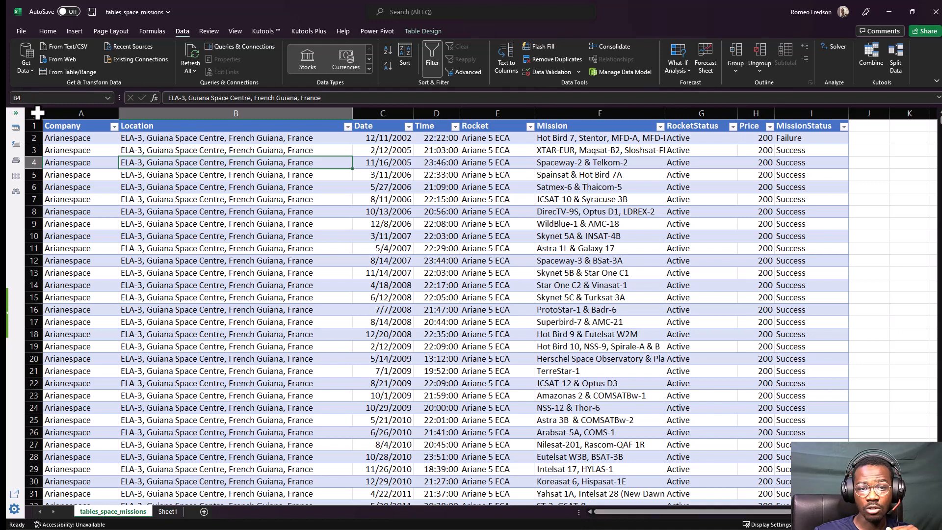
left_click(48, 124)
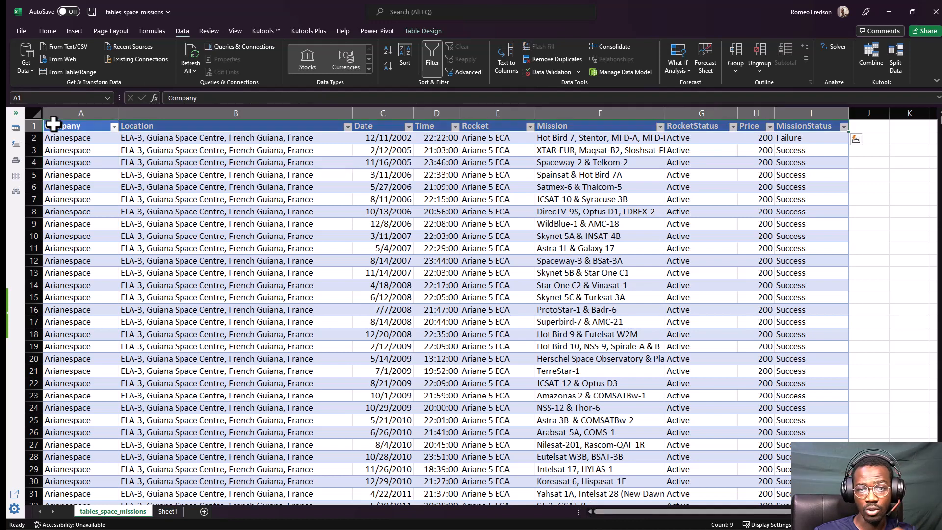
key("ctrl+shift+Down")
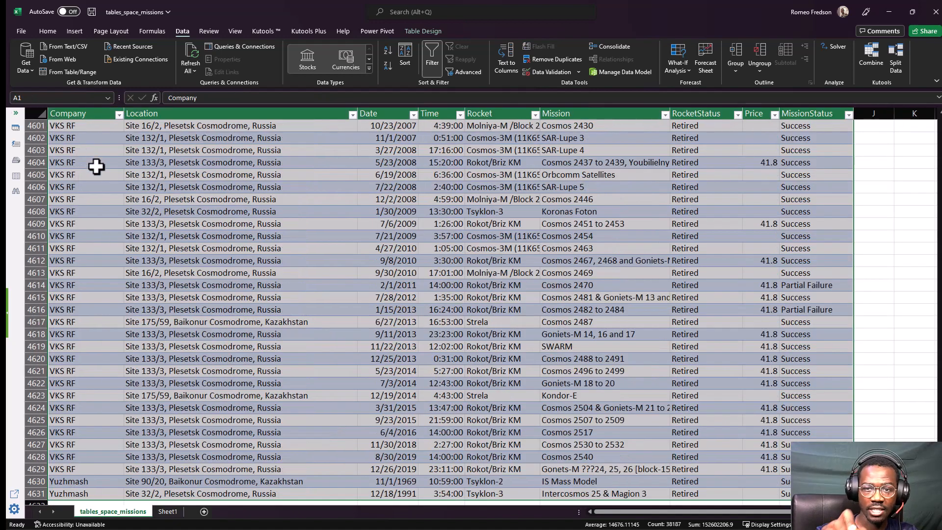
left_click(96, 167)
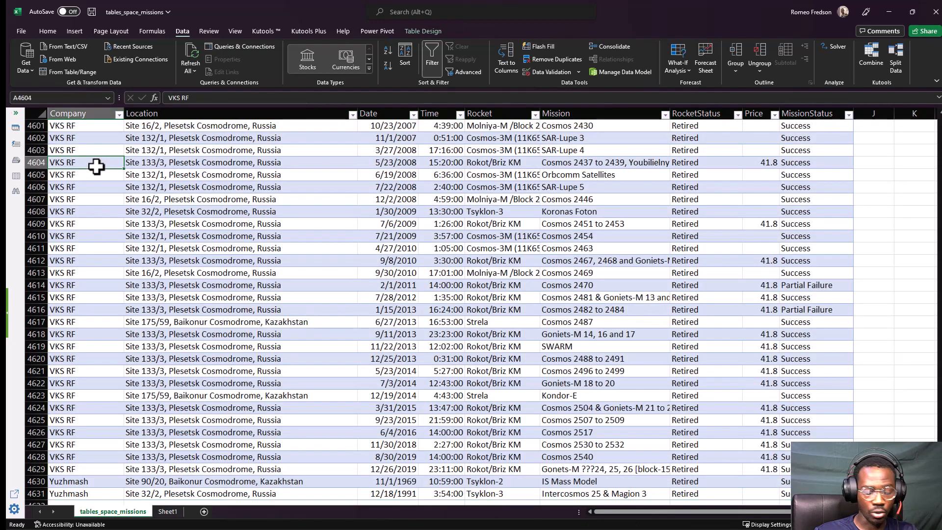
key("ctrl+Home")
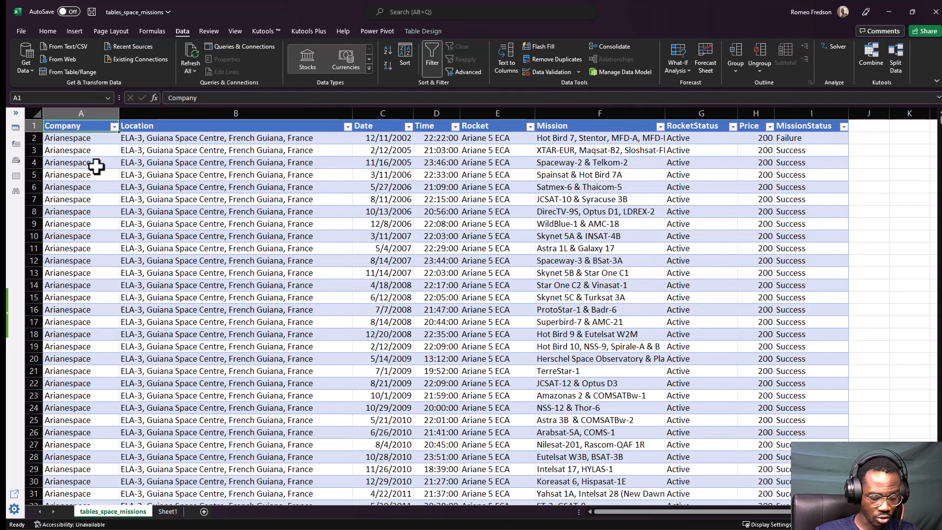
Change the font of the entire space missions table, headers included, to Abadi.
key("ctrl+shift+End")
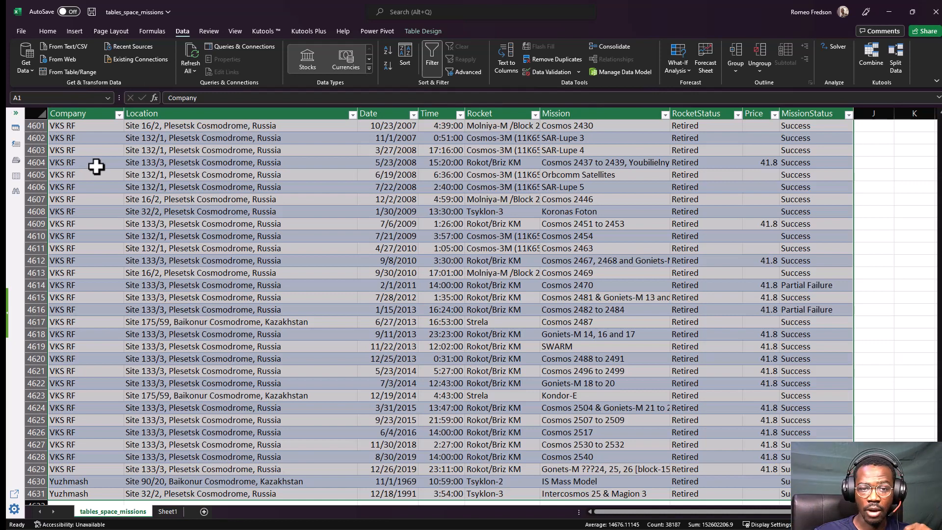
left_click(49, 33)
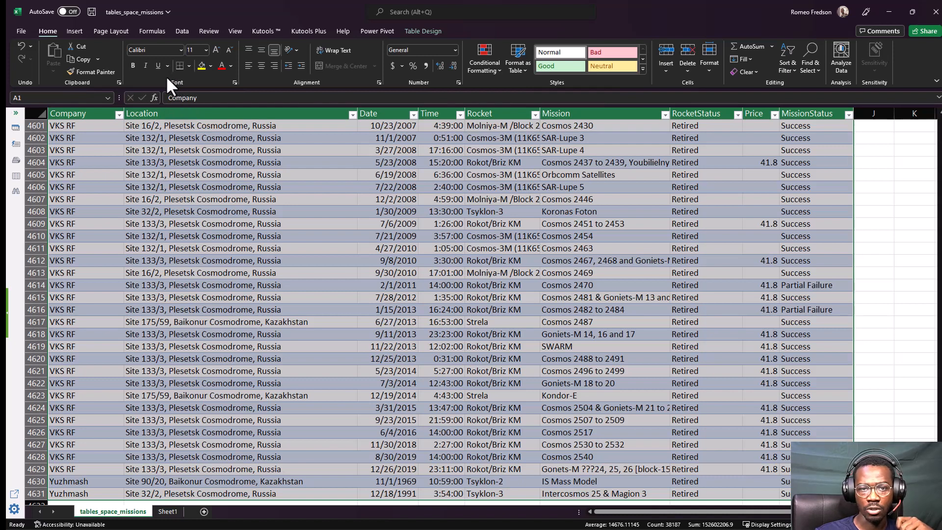
left_click(180, 49)
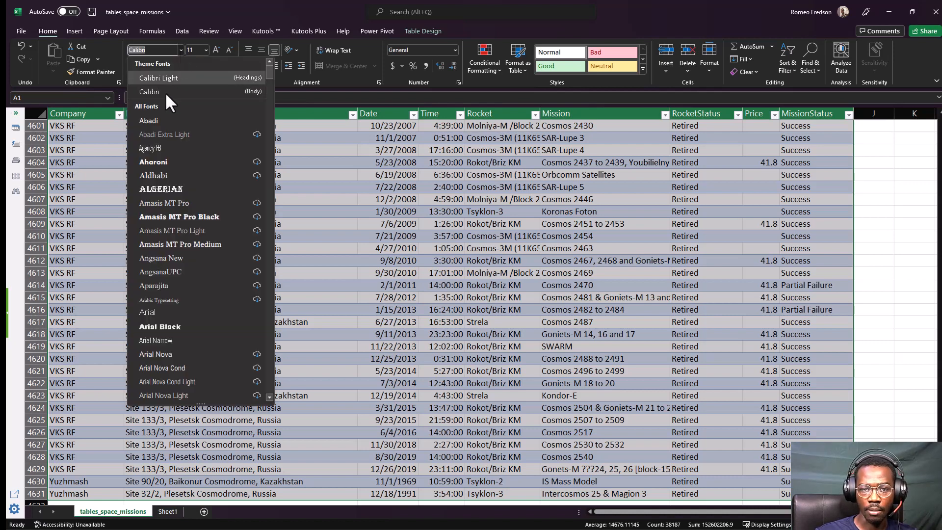
left_click(152, 121)
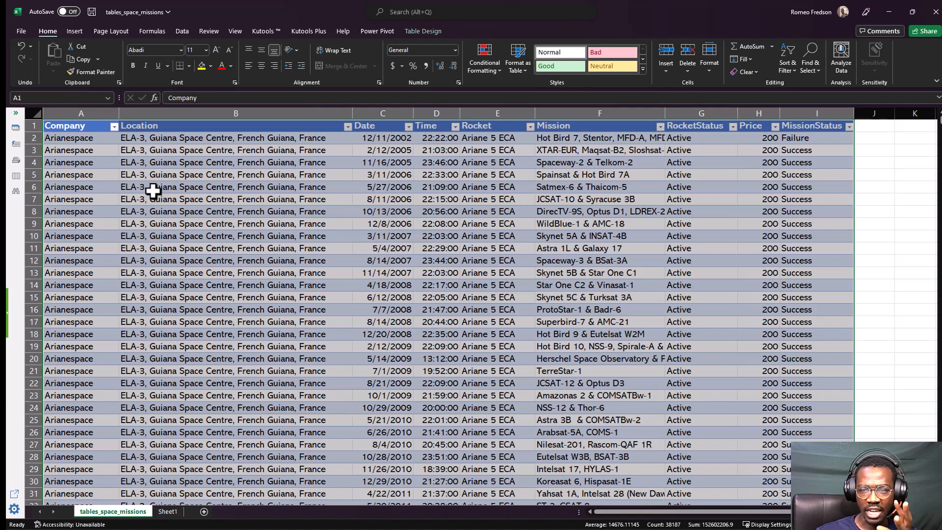
left_click(340, 185)
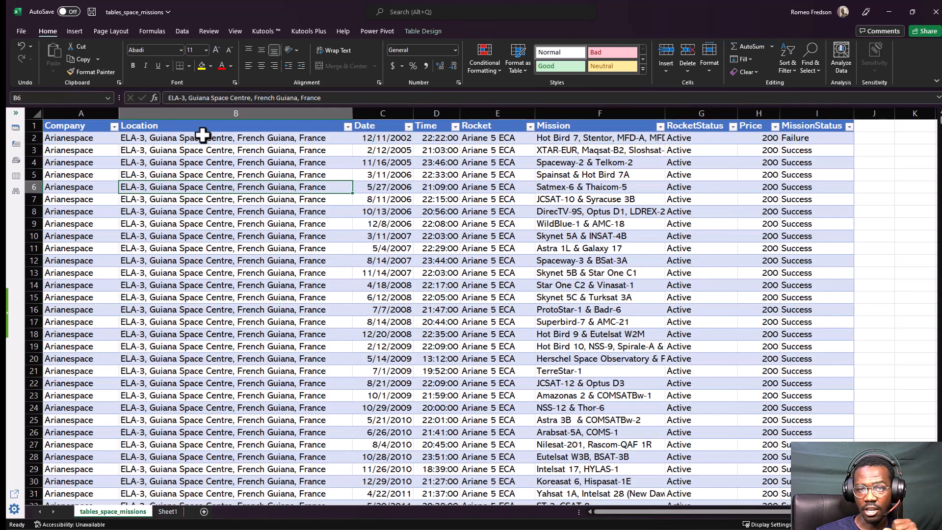
Apply the Table Style Medium 18 design to the space missions table.
left_click(60, 127)
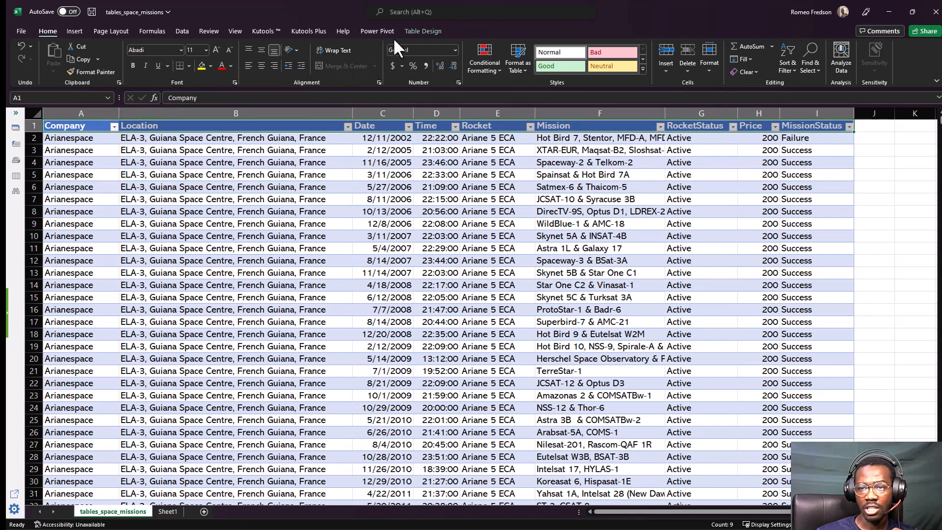
left_click(407, 31)
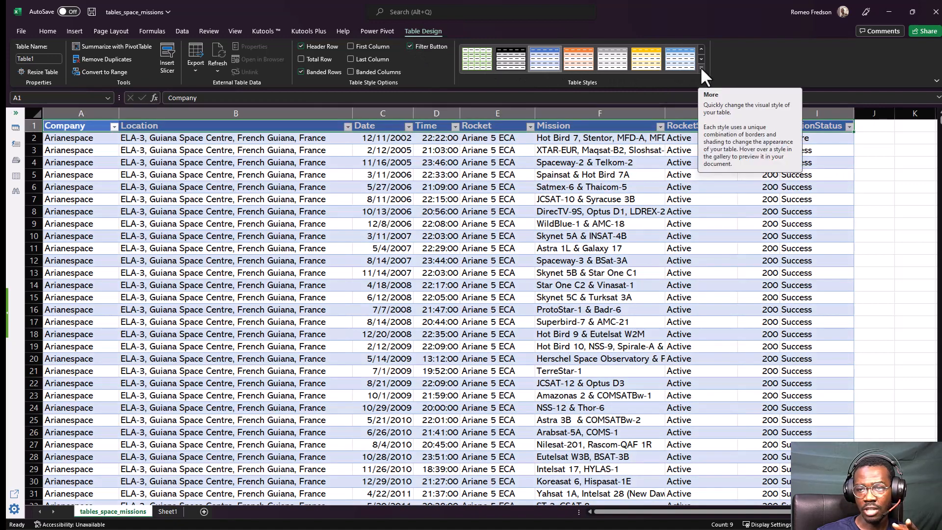
left_click(702, 69)
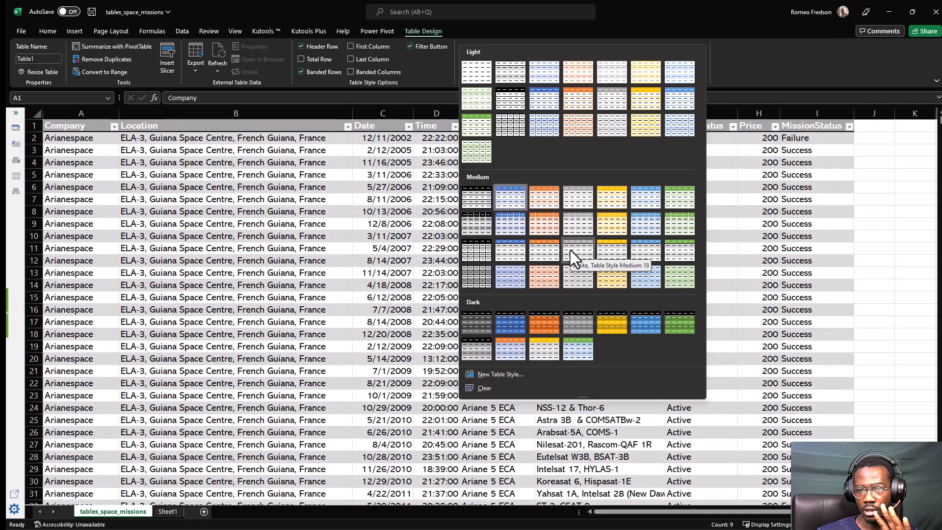
left_click(570, 250)
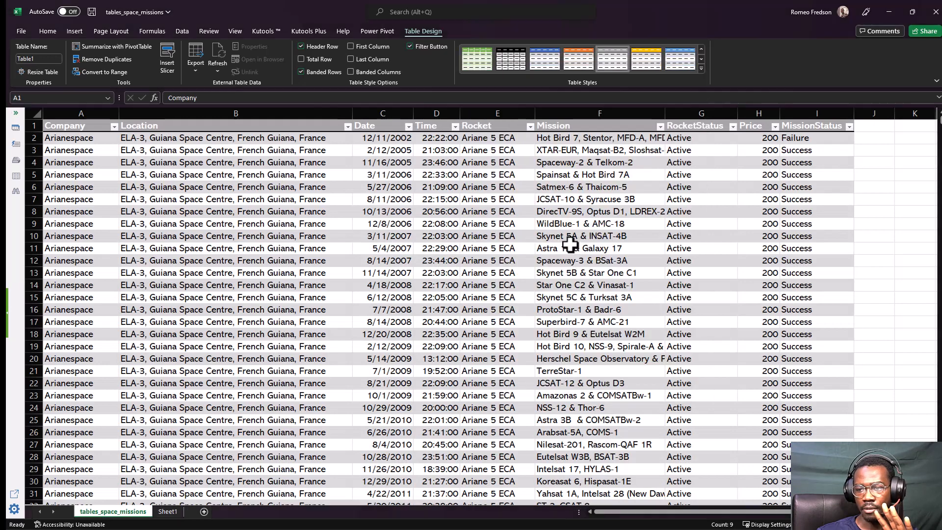
left_click(325, 213)
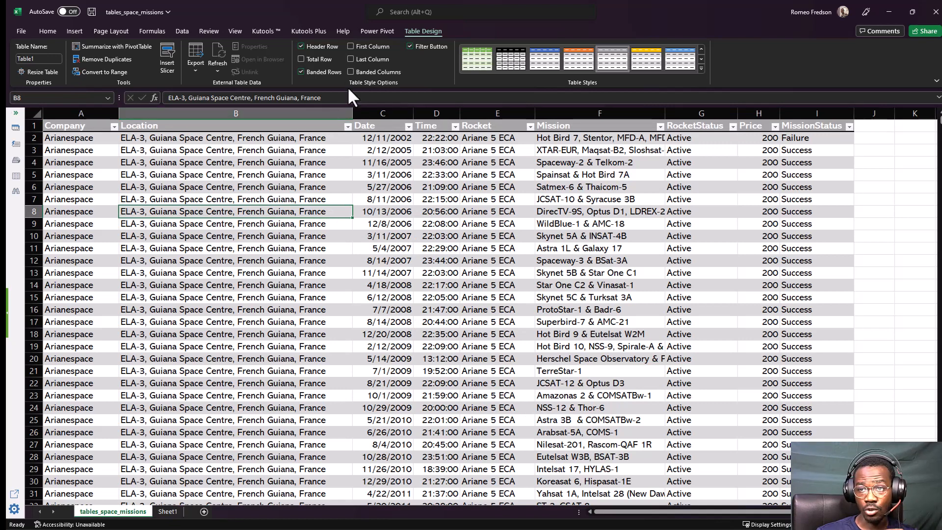
left_click(306, 128)
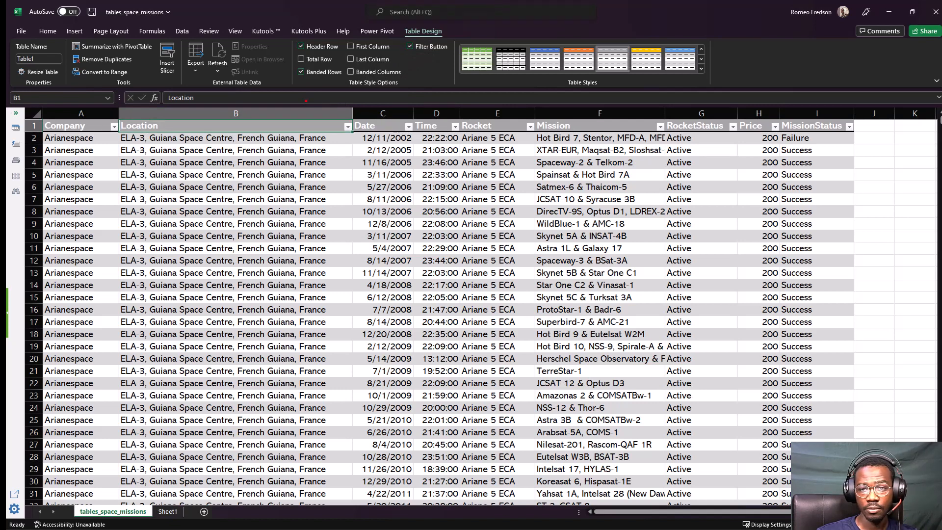
left_click_drag(320, 90, 418, 89)
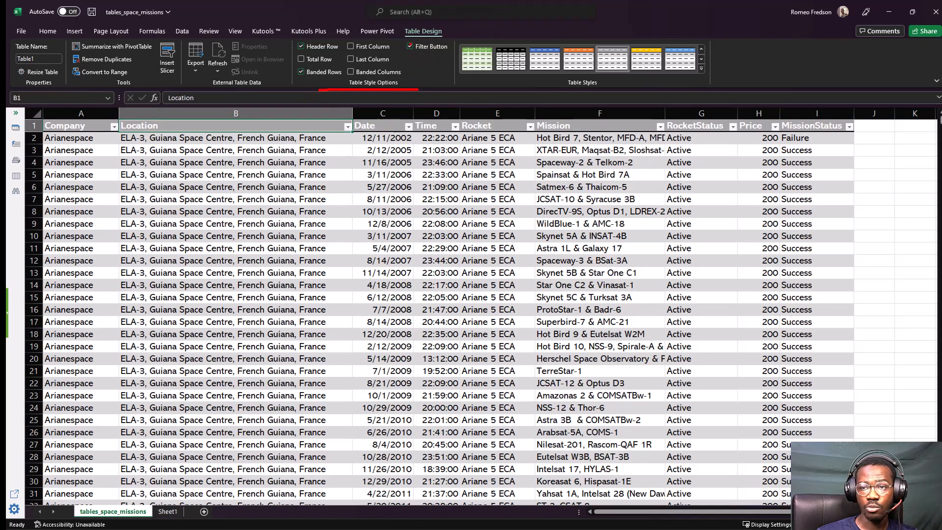
key("Escape")
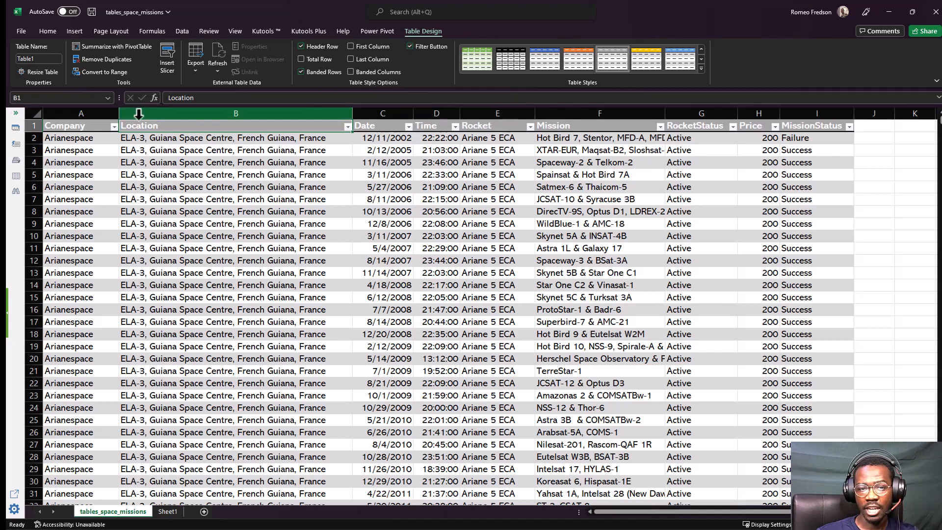
left_click(34, 126)
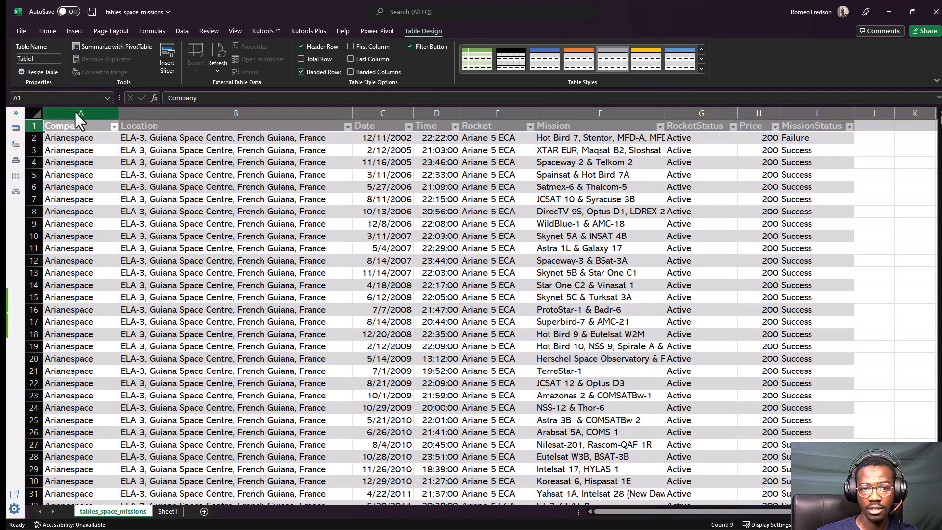
mouse_move(38, 112)
left_mouse_down()
mouse_move(27, 129)
mouse_move(127, 142)
mouse_move(864, 134)
mouse_move(763, 105)
mouse_move(34, 115)
left_mouse_up()
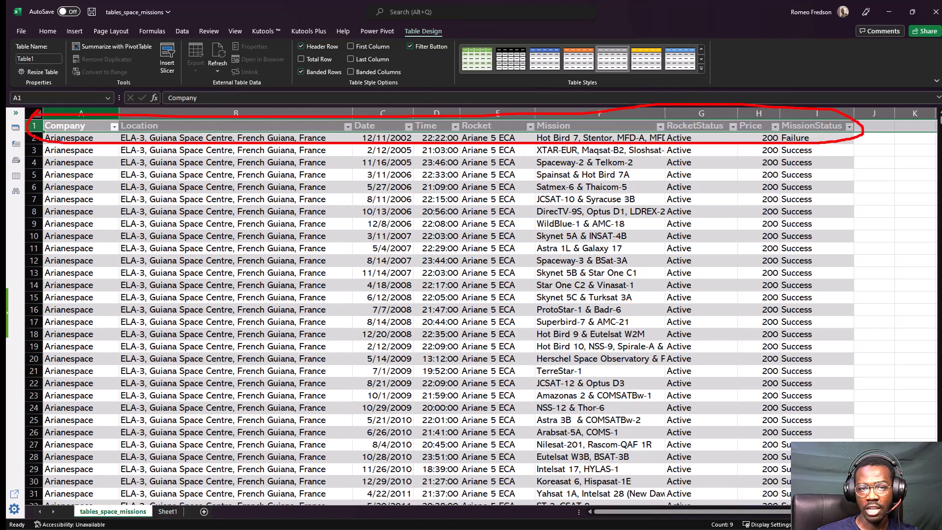
left_click_drag(108, 125, 108, 137)
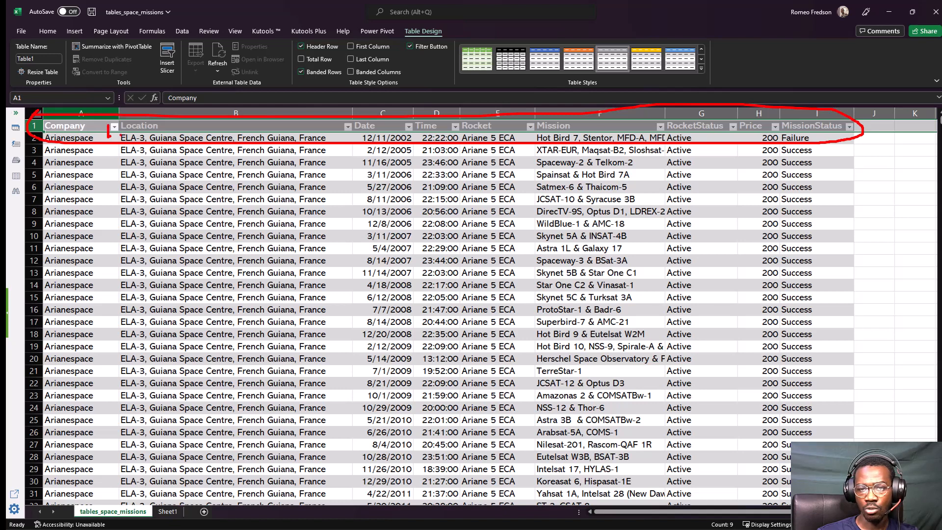
mouse_move(355, 128)
left_mouse_down()
mouse_move(340, 138)
mouse_move(334, 124)
left_mouse_up()
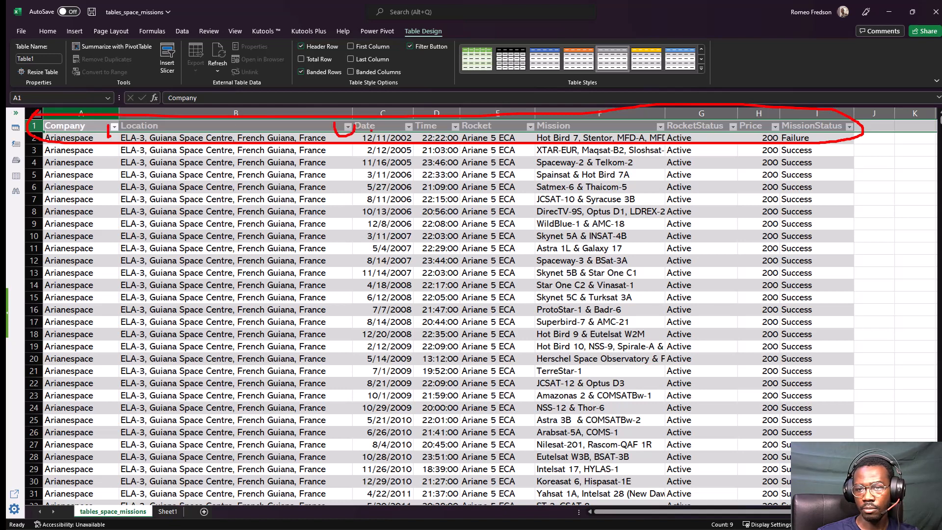
mouse_move(403, 129)
left_mouse_down()
mouse_move(410, 139)
mouse_move(418, 132)
left_mouse_up()
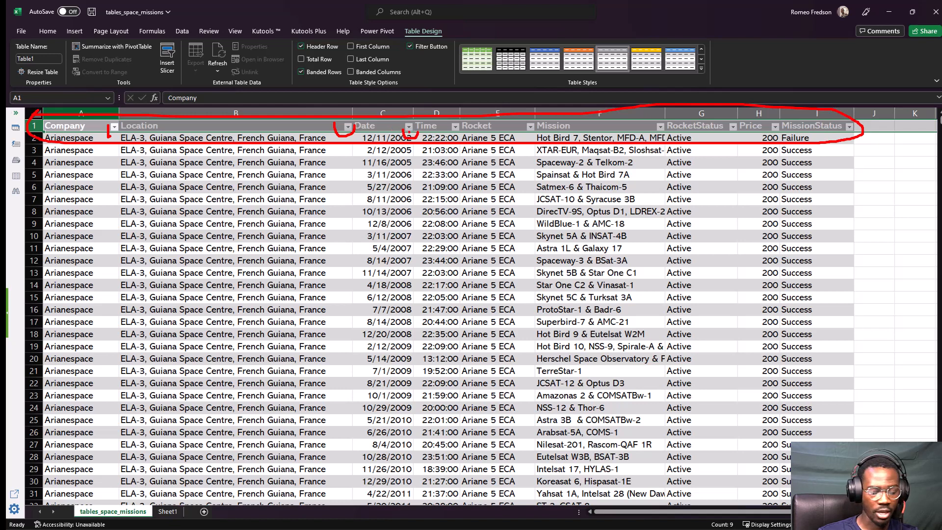
key("Escape")
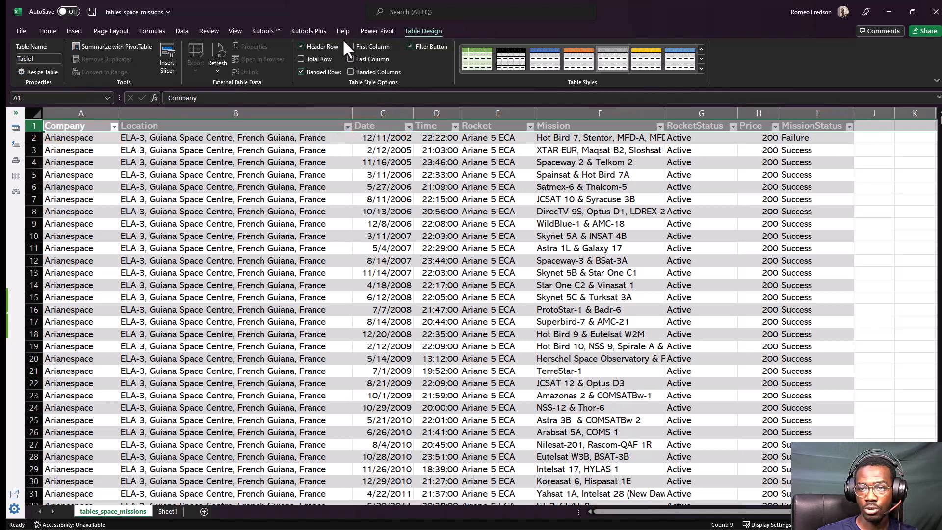
Turn off the table's filter buttons, look over the rows without them, and turn the filter buttons back on.
left_click(409, 47)
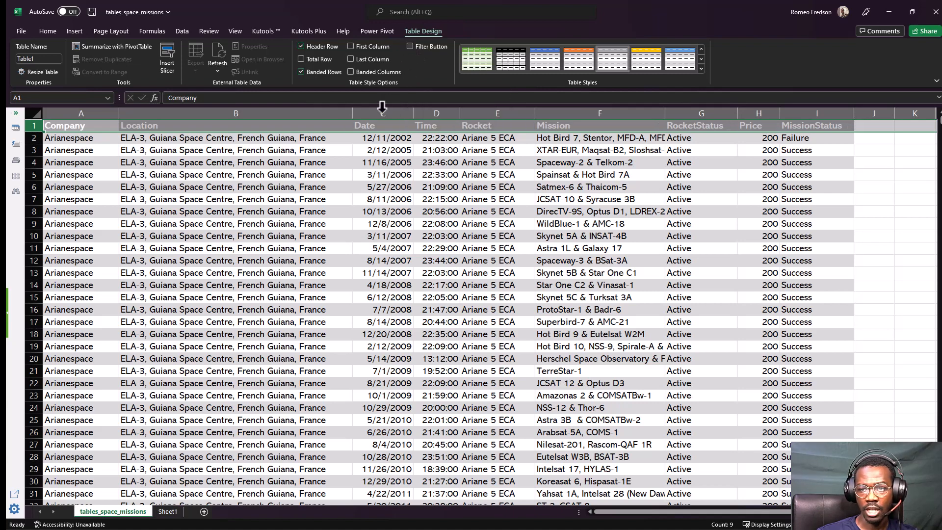
left_click(297, 199)
scroll(295, 199, "down", 2)
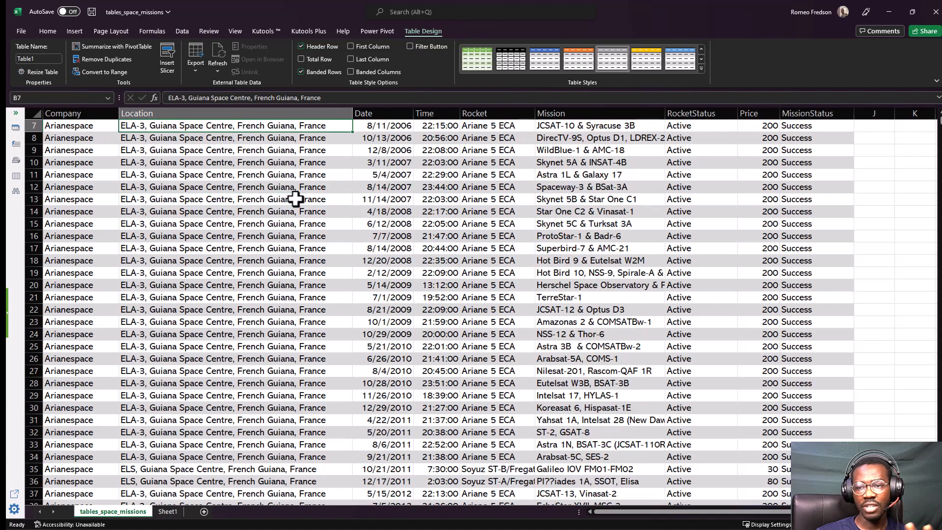
scroll(295, 199, "up", 2)
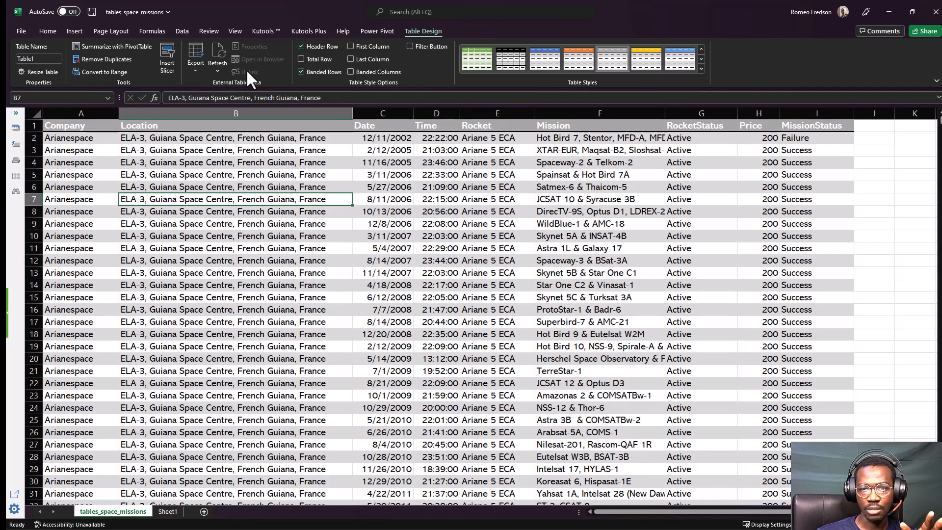
left_click(410, 46)
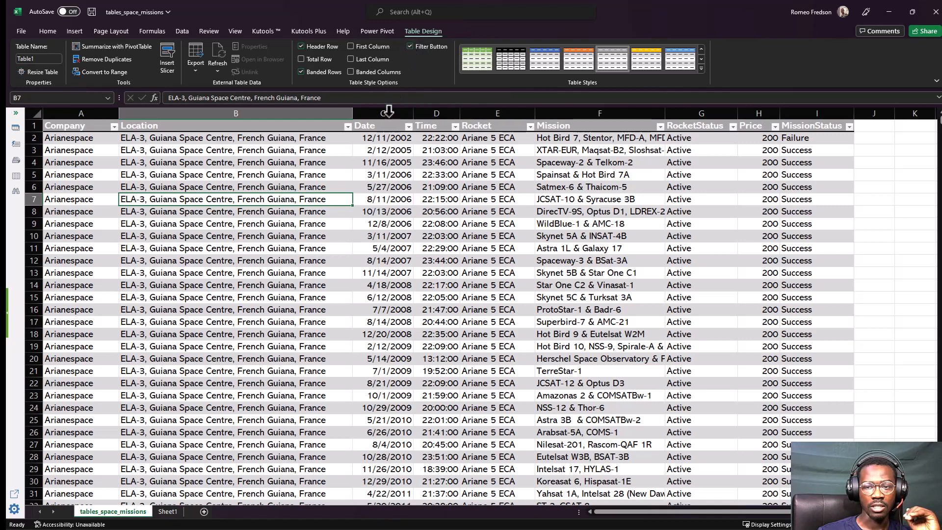
left_click(364, 165)
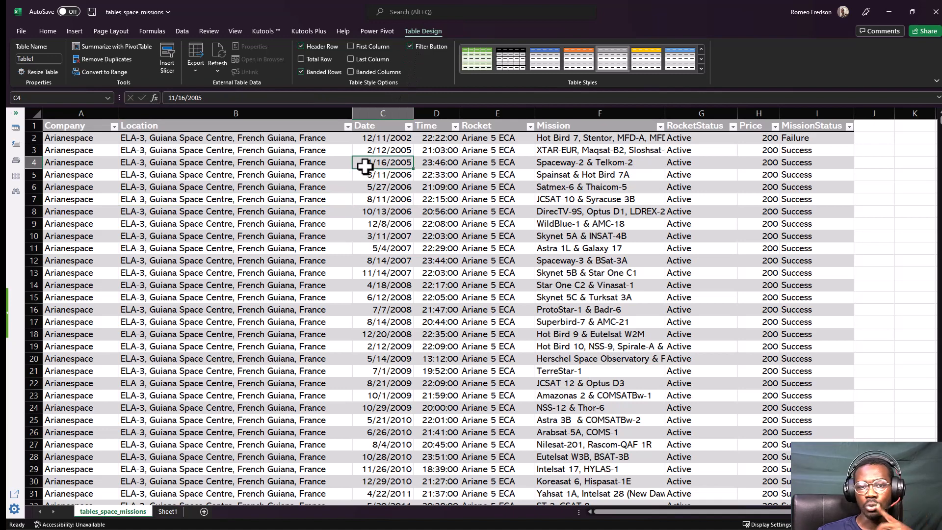
scroll(218, 190, "down", 4)
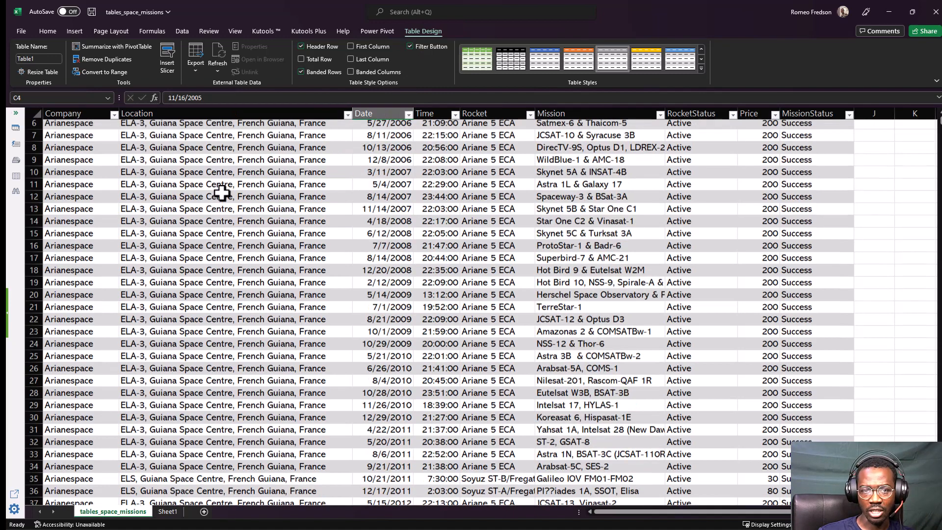
scroll(222, 193, "down", 1)
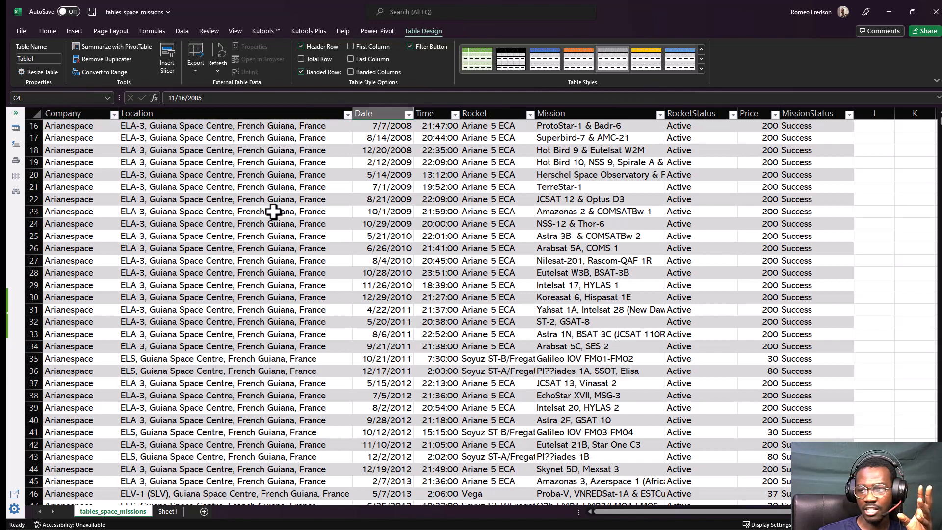
scroll(274, 211, "up", 5)
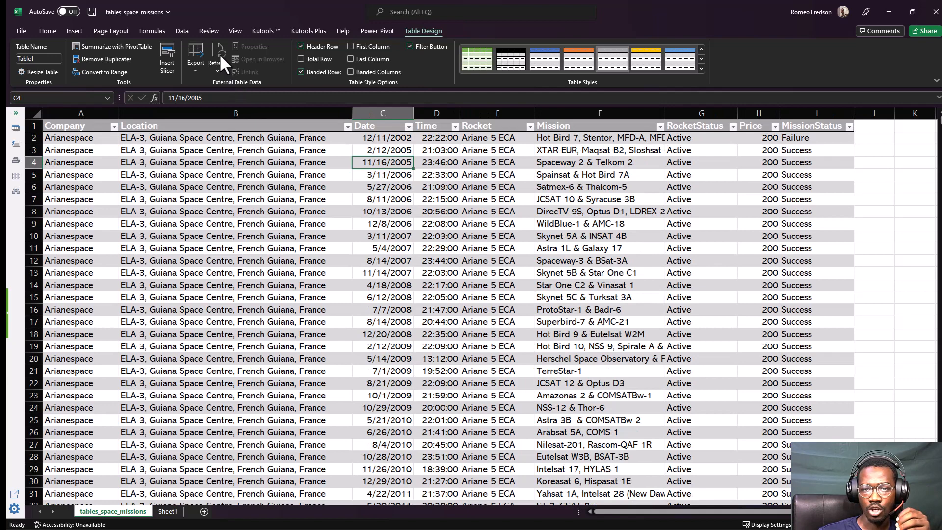
Bring up the worksheet view and window commands that include freezing panes.
left_click(186, 32)
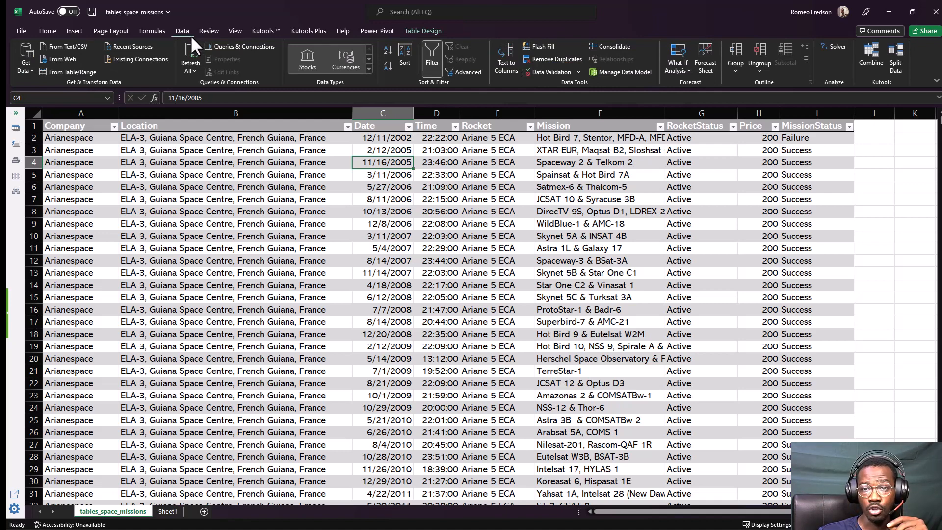
left_click(231, 32)
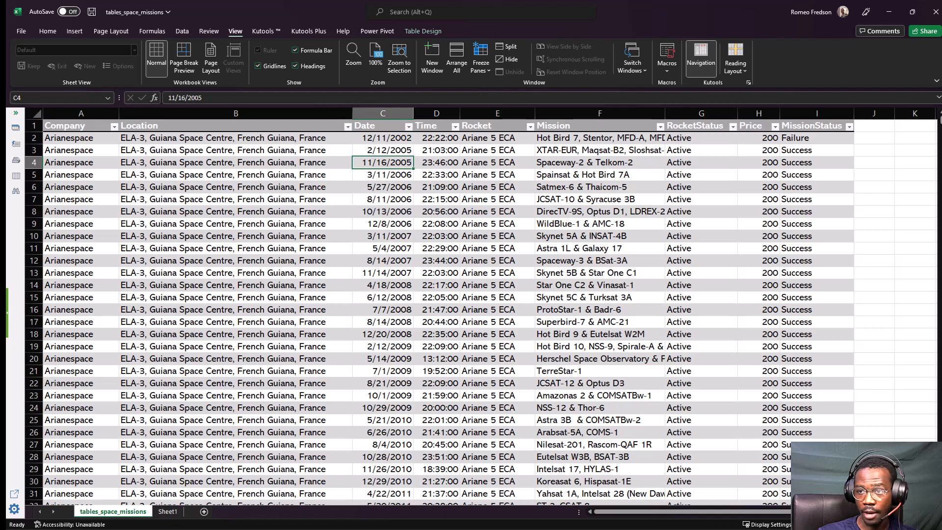
left_click_drag(478, 89, 560, 88)
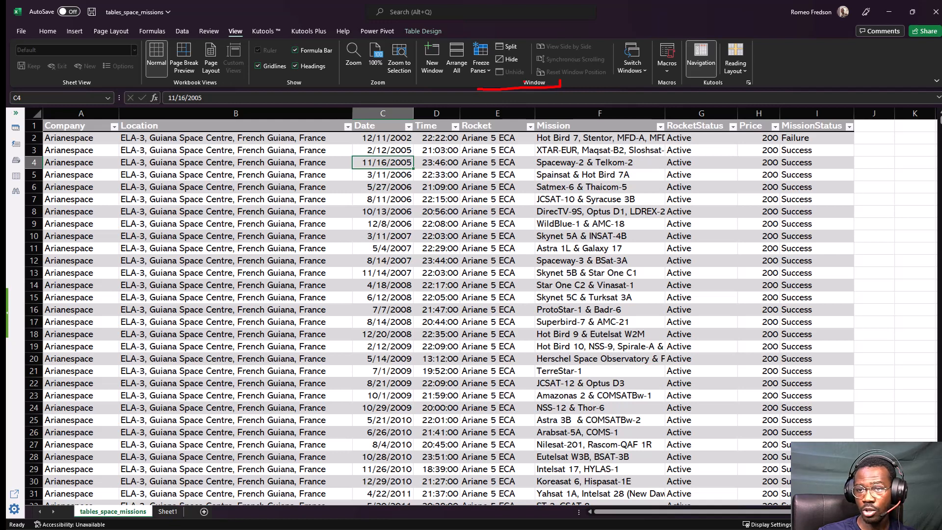
mouse_move(232, 28)
left_mouse_down()
mouse_move(234, 48)
mouse_move(246, 37)
mouse_move(230, 20)
left_mouse_up()
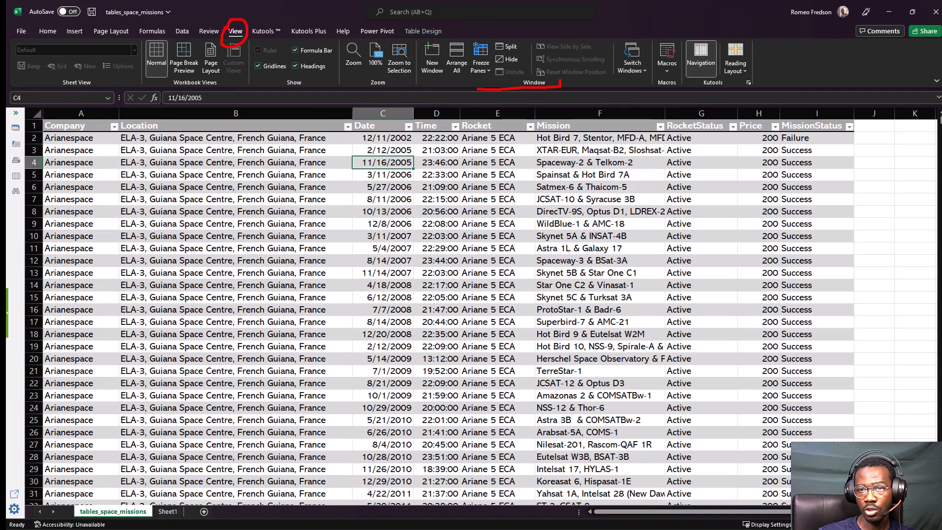
mouse_move(402, 36)
left_mouse_down()
mouse_move(280, 38)
mouse_move(298, 42)
left_mouse_up()
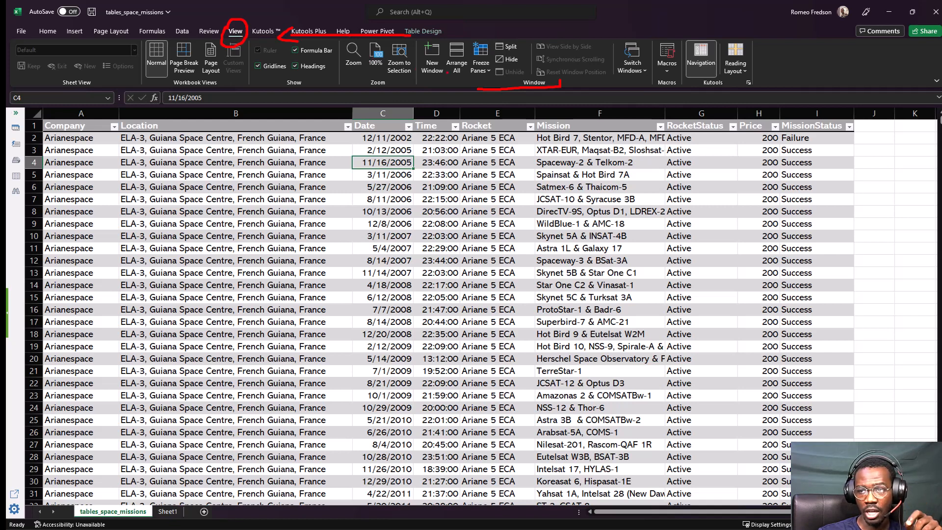
left_click_drag(515, 95, 584, 95)
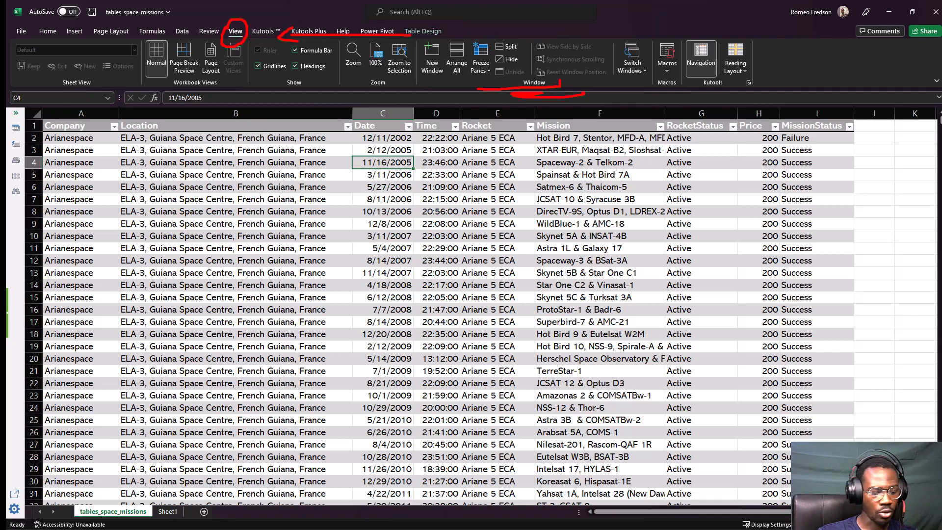
key("Escape")
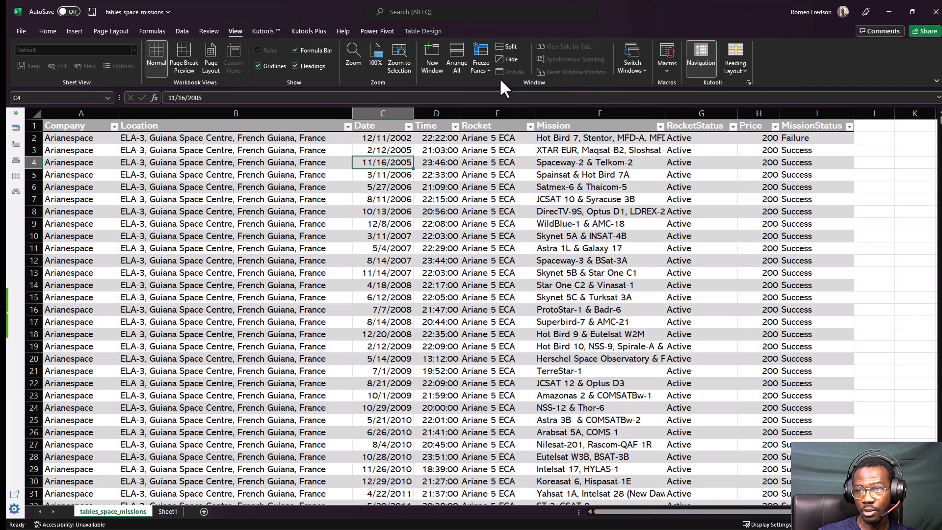
Freeze the top row of the space missions sheet so the table headers stay in place.
left_click(476, 66)
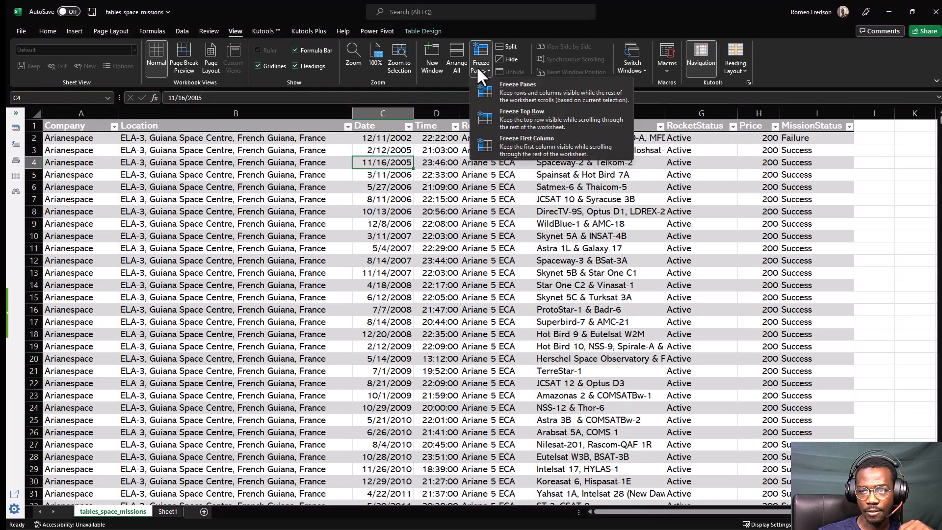
left_click(476, 66)
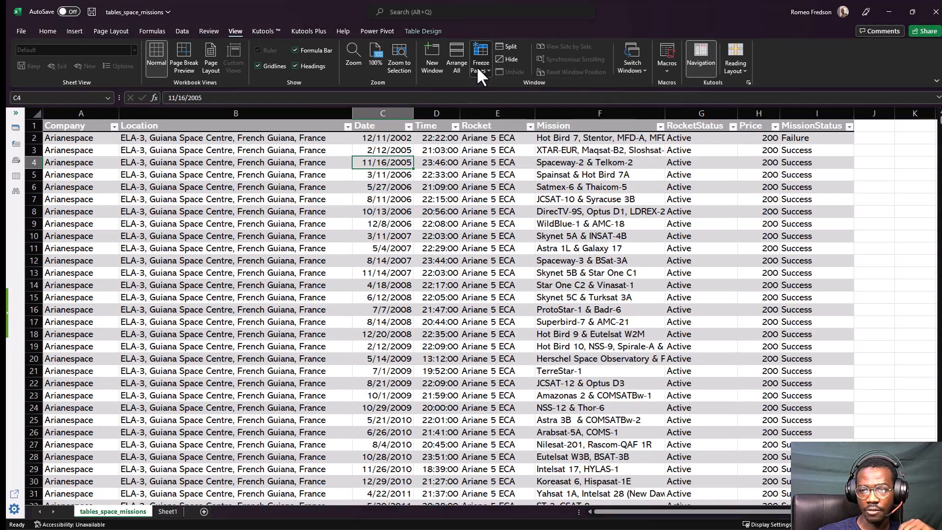
left_click(477, 66)
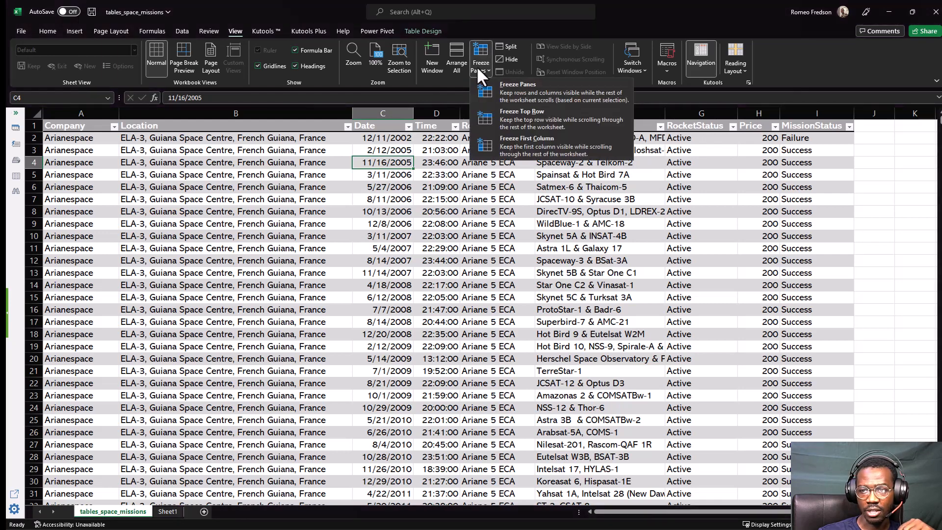
left_click(517, 116)
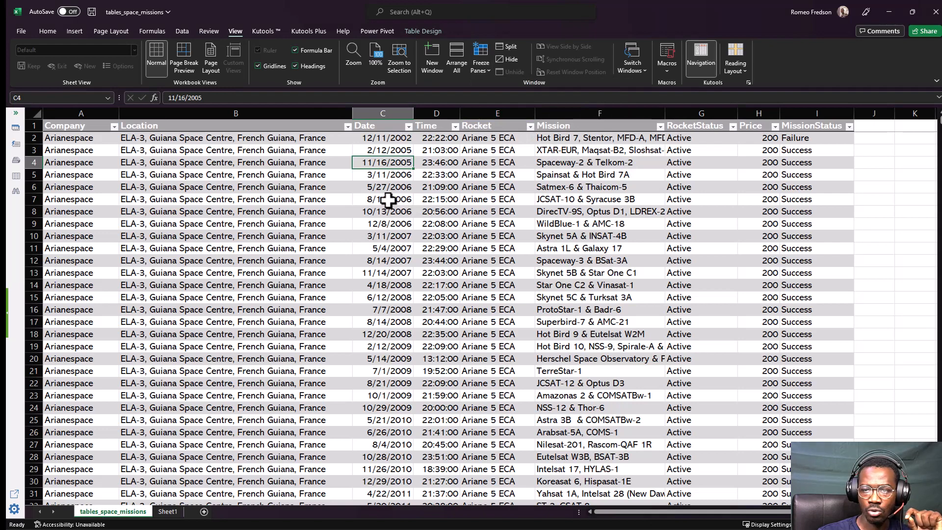
Look through the table's lower rows and highlight the Company, RocketStatus and MissionStatus columns in turn to check them against their frozen headers.
scroll(387, 200, "down", 2)
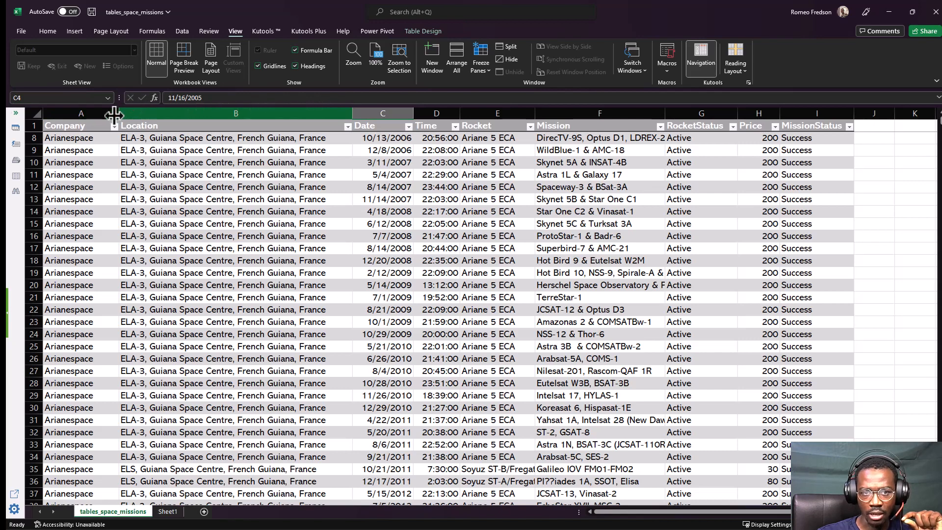
scroll(224, 192, "down", 3)
scroll(224, 193, "down", 14)
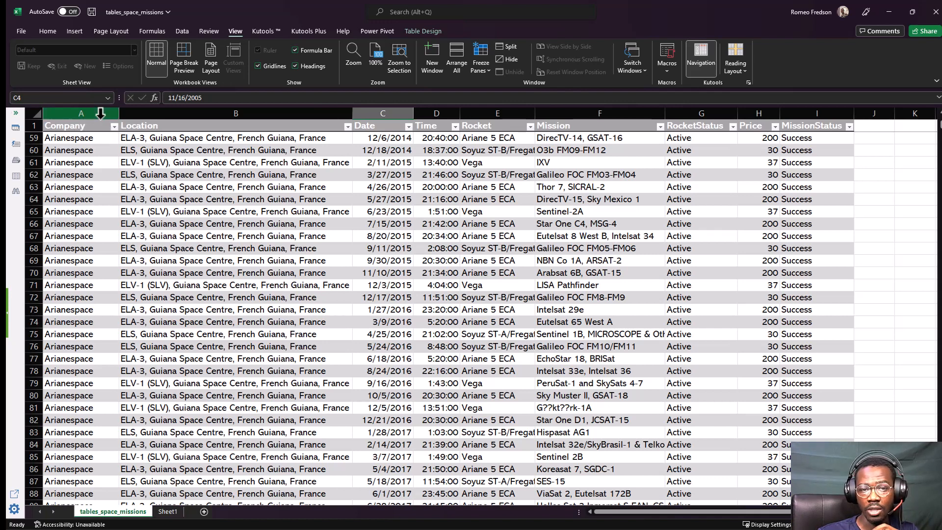
left_click(100, 118)
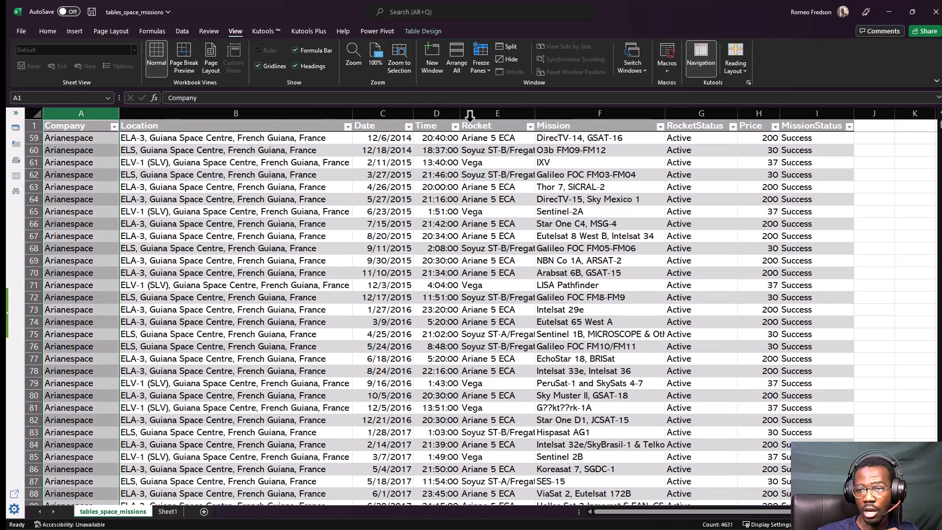
left_click(754, 114)
left_click(713, 105)
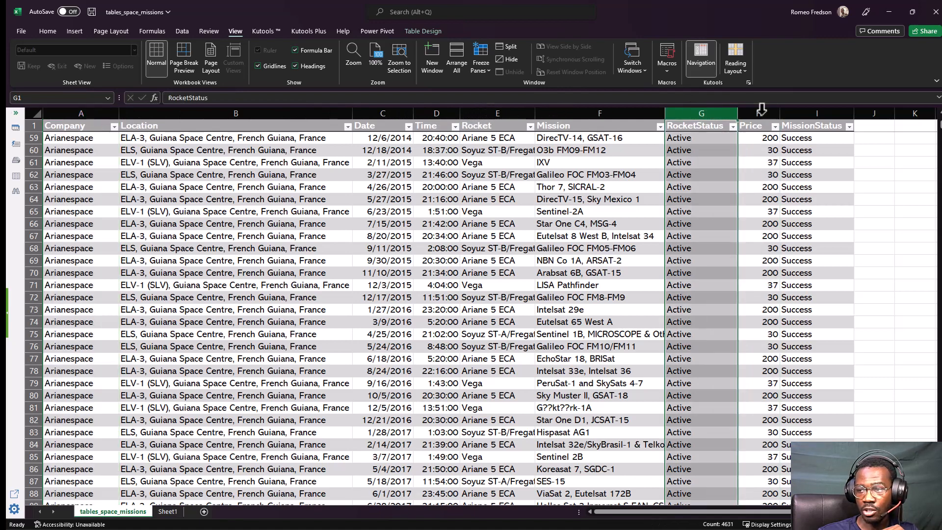
left_click(807, 115)
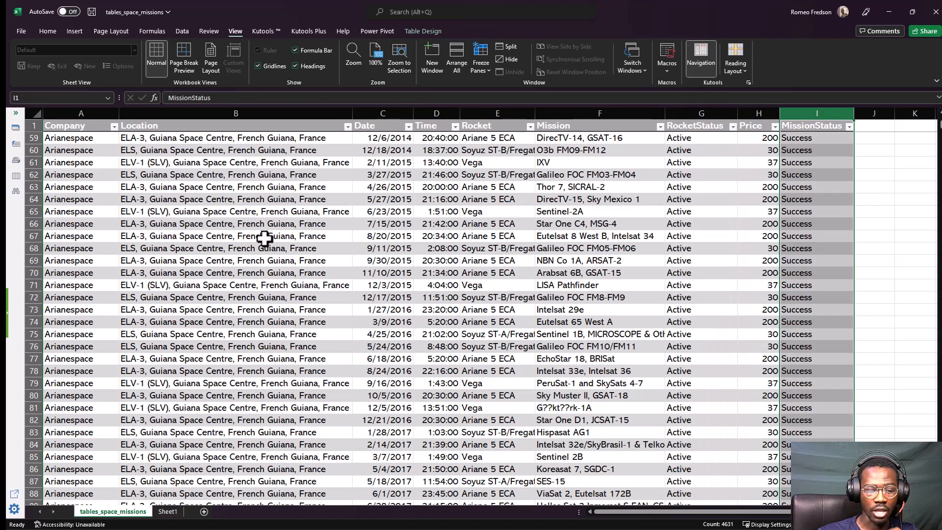